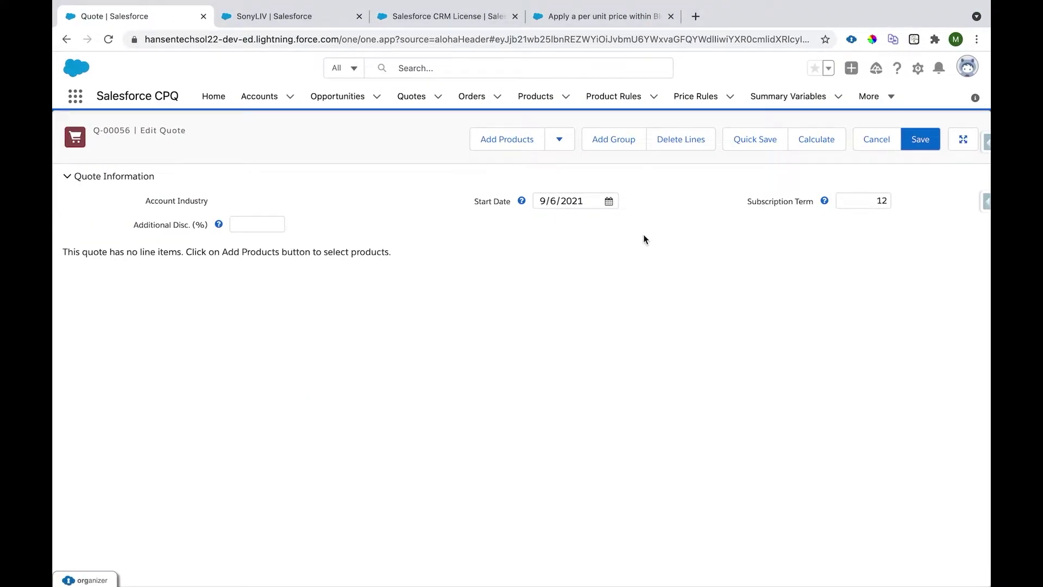
Review the Block Pricing Field and Pricing Method on the SonyLIV product record
click(282, 18)
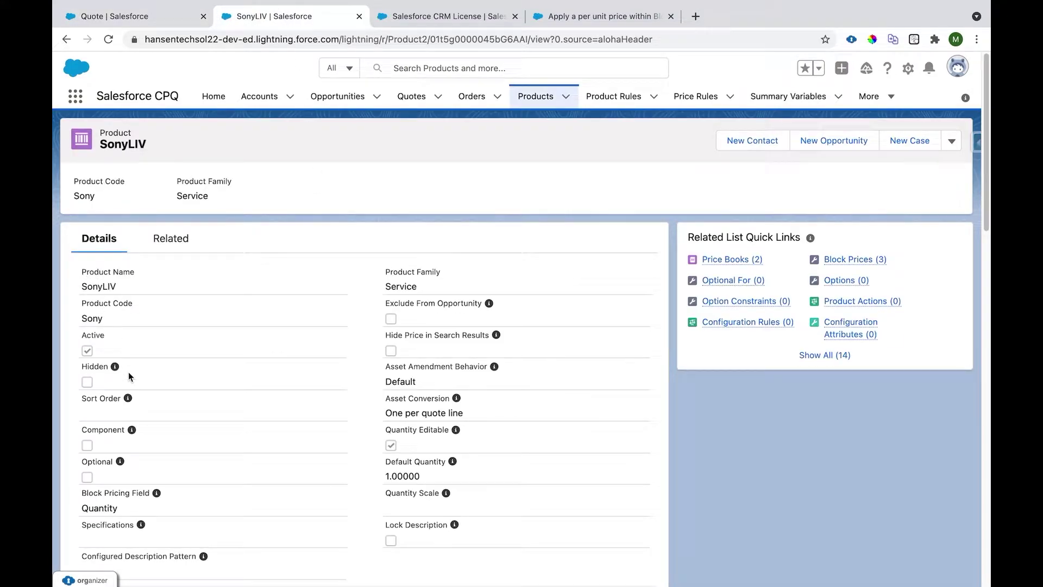
scroll(130, 377, down, 2)
mouse_move(84, 378)
mouse_down()
mouse_move(129, 375)
mouse_move(116, 392)
mouse_move(82, 393)
mouse_up()
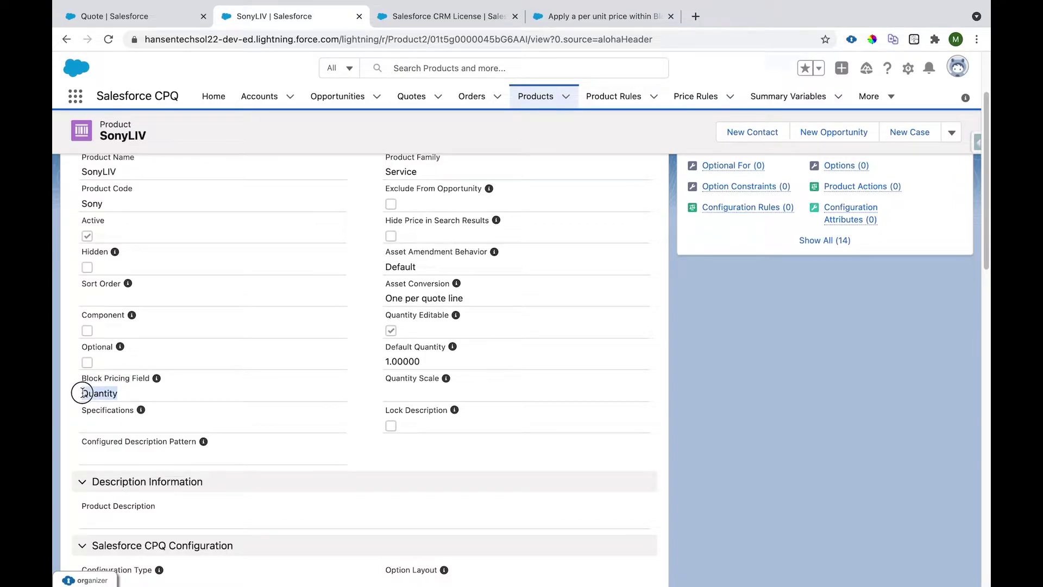
scroll(82, 392, down, 7)
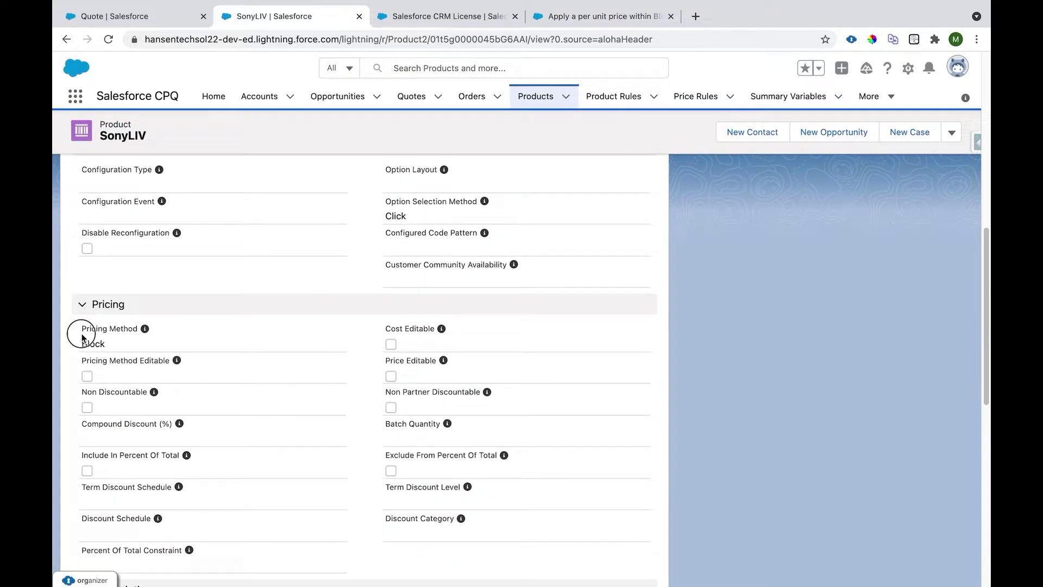
drag(137, 344, 72, 345)
scroll(109, 344, up, 10)
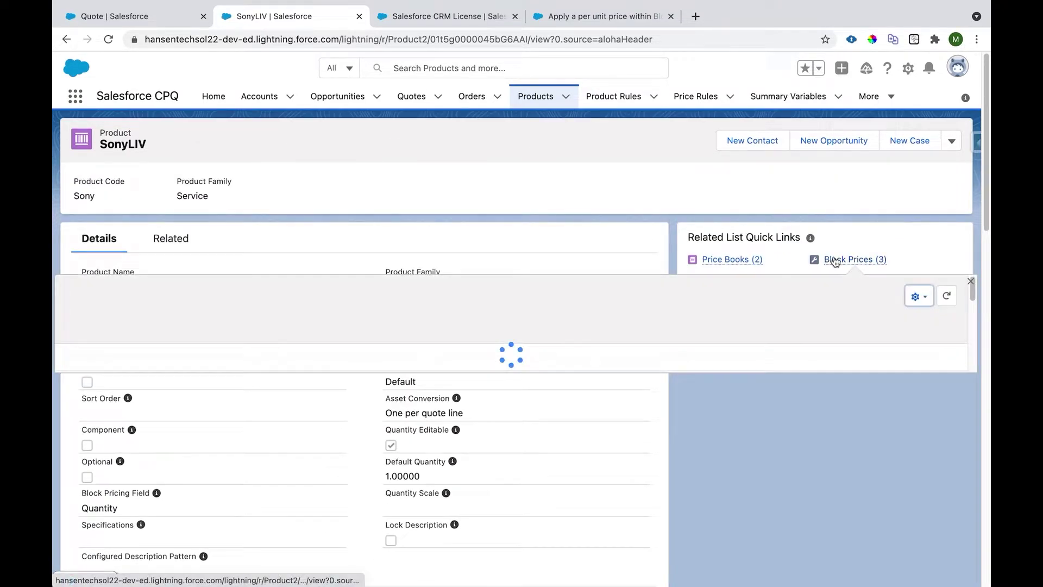
Open SonyLIV's block prices and examine the lower bound, upper bound and price of Tier 1
click(835, 261)
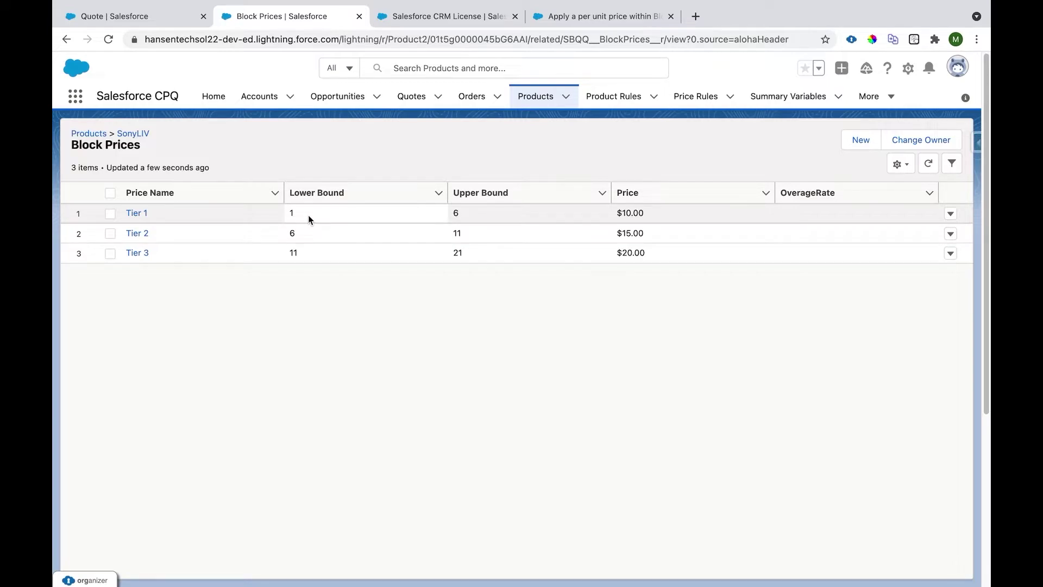
double_click(281, 213)
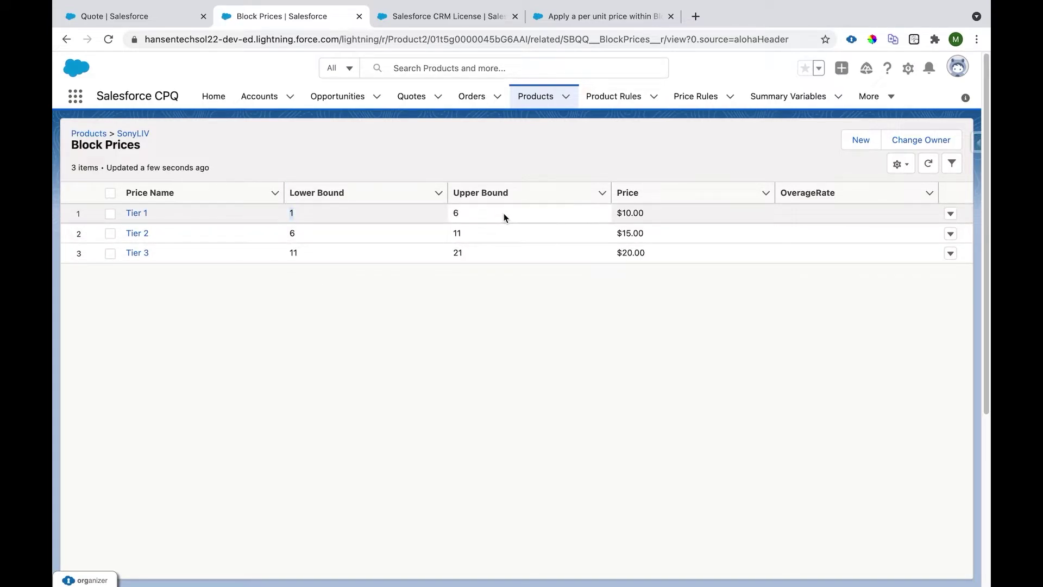
click(478, 215)
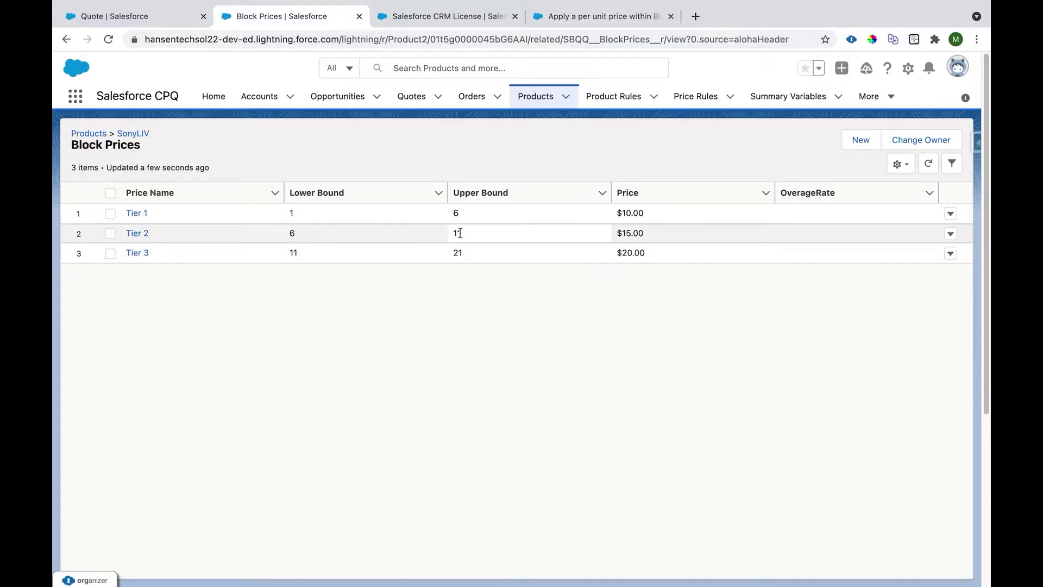
click(460, 216)
click(493, 311)
drag(623, 213, 650, 212)
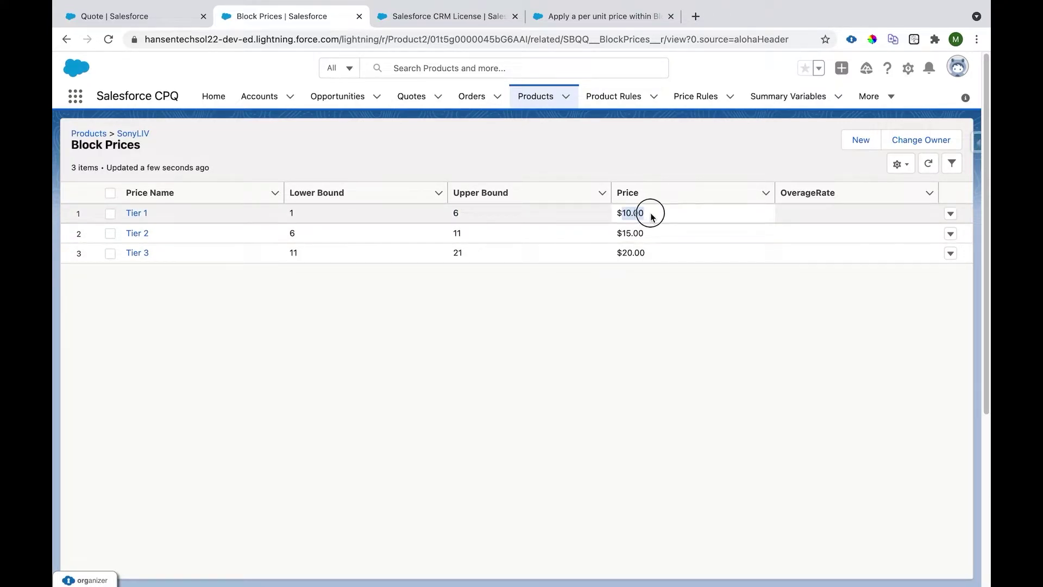
Examine the lower bounds, upper bounds and prices of Tier 2 and Tier 3 in the block prices list
click(294, 238)
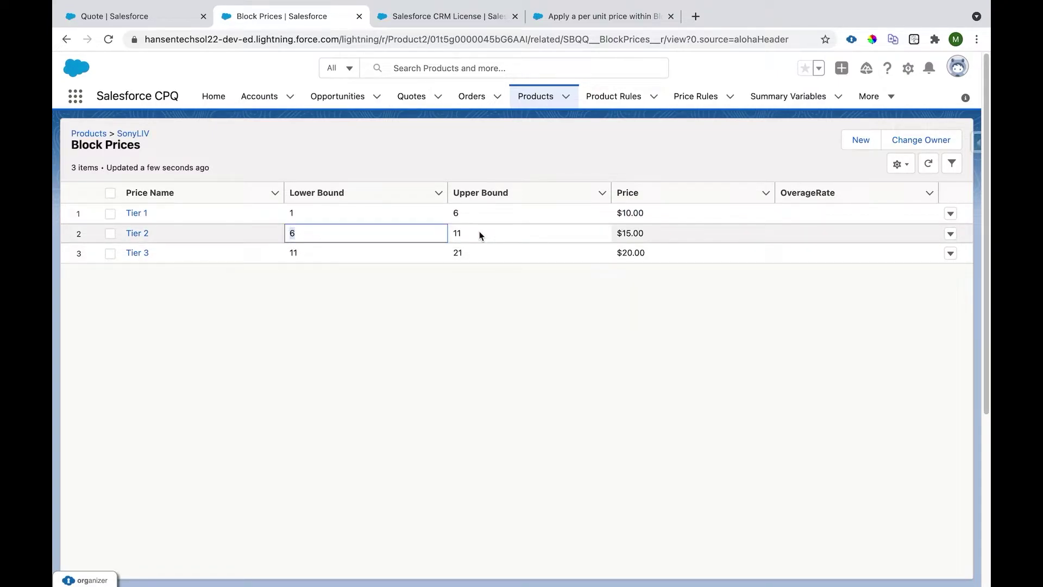
click(451, 236)
click(471, 349)
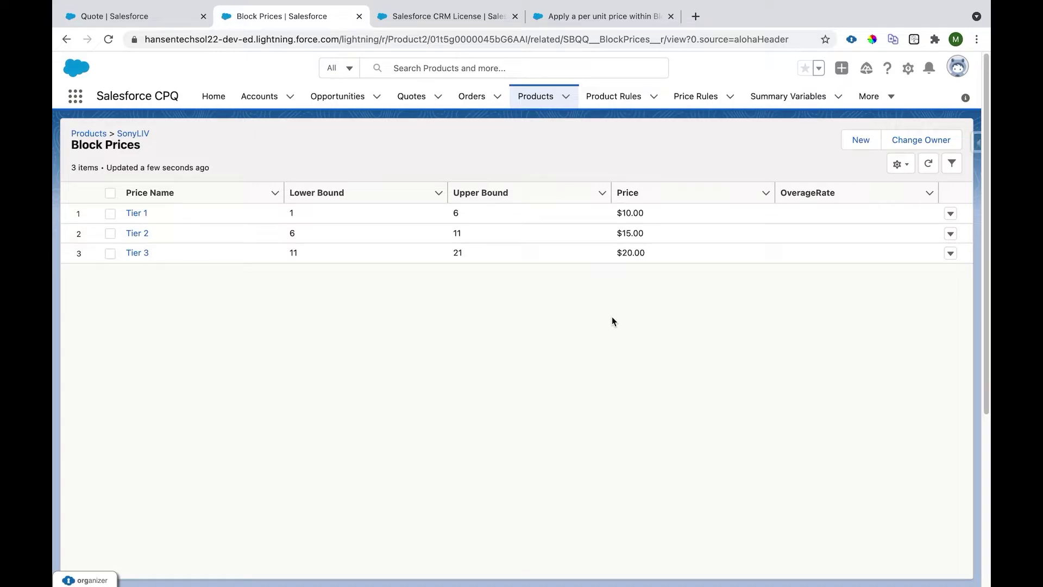
drag(631, 233, 647, 236)
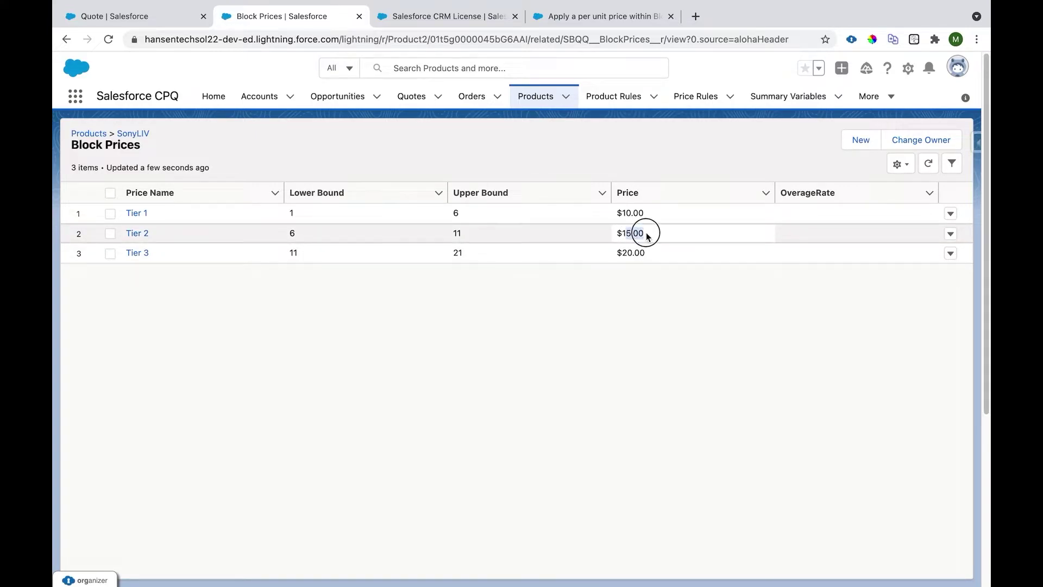
click(617, 323)
click(283, 253)
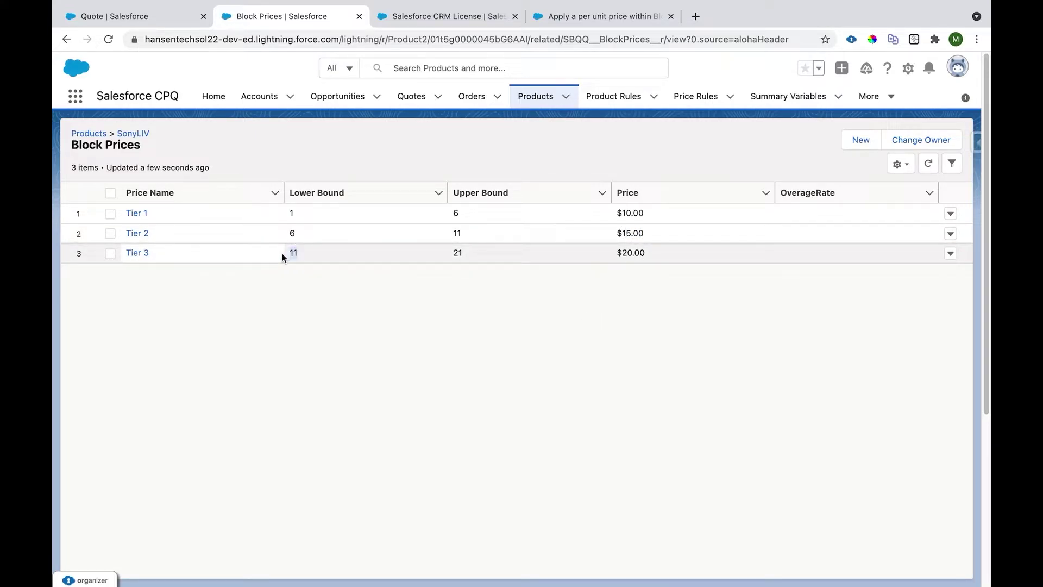
click(292, 254)
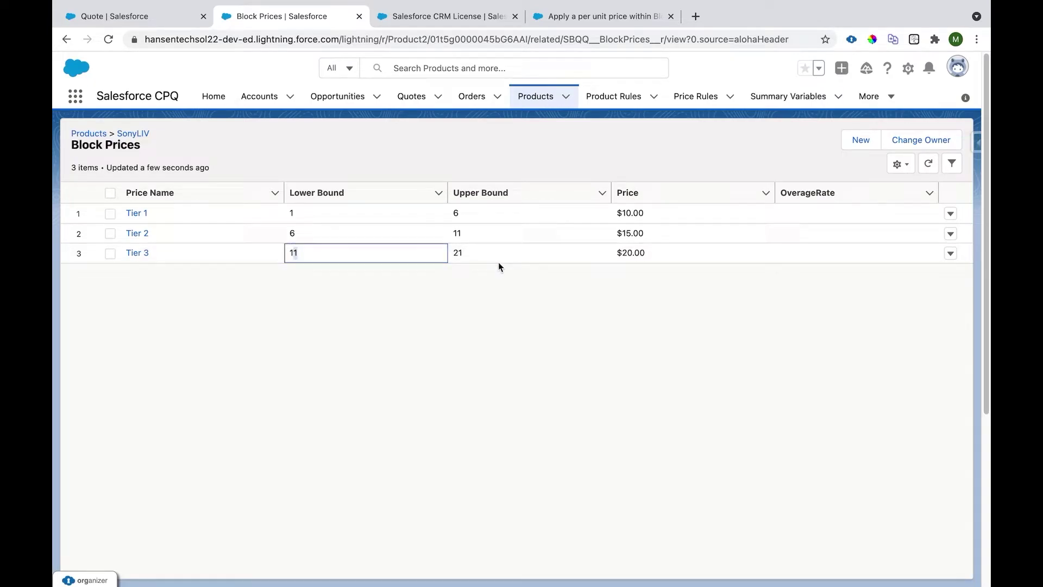
click(461, 255)
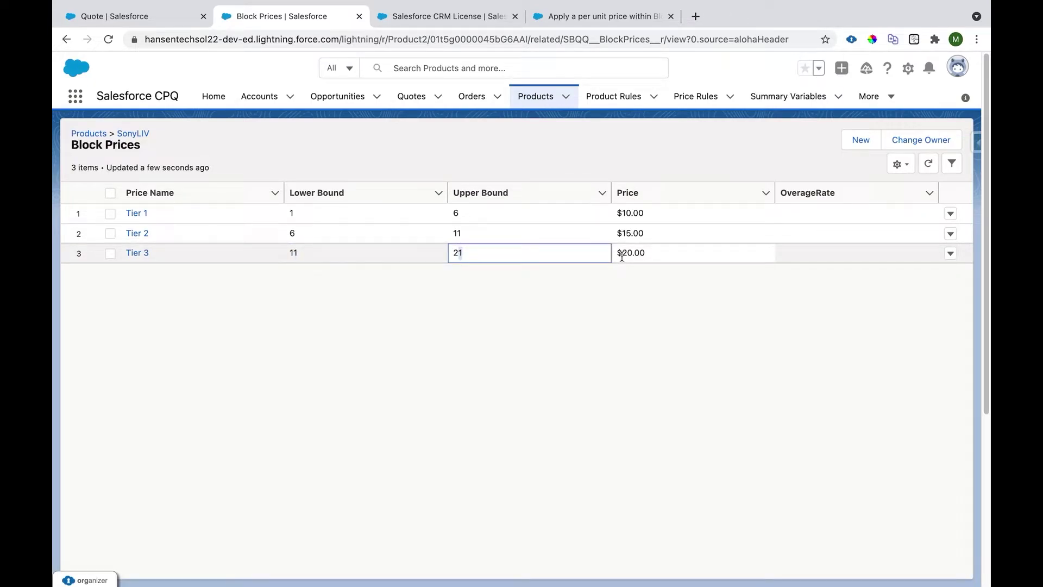
drag(622, 257, 648, 254)
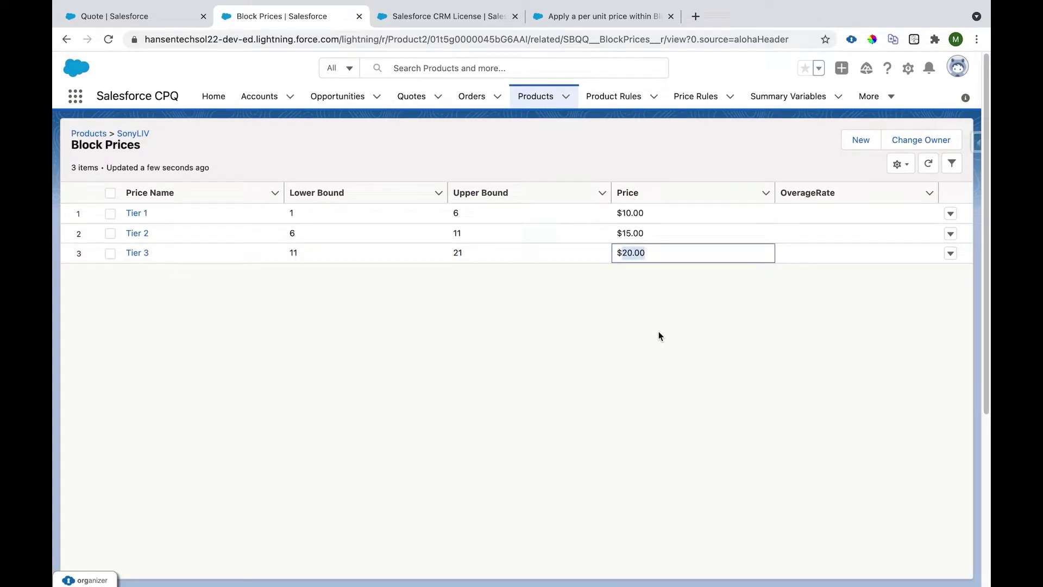
Add the SonyLIV product to quote Q-00056 and check its list unit price on the quote line
click(157, 17)
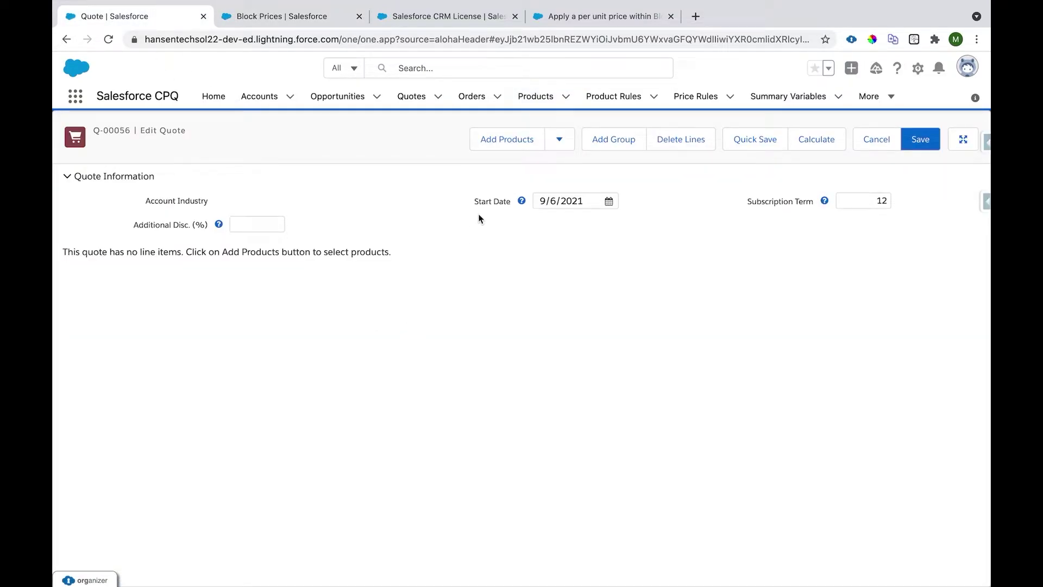
click(496, 145)
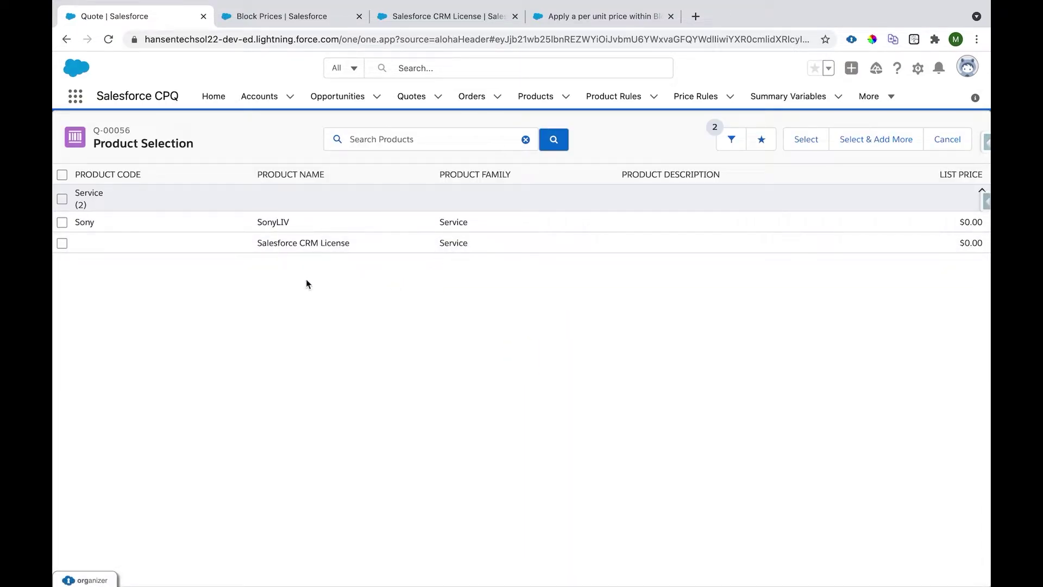
click(63, 223)
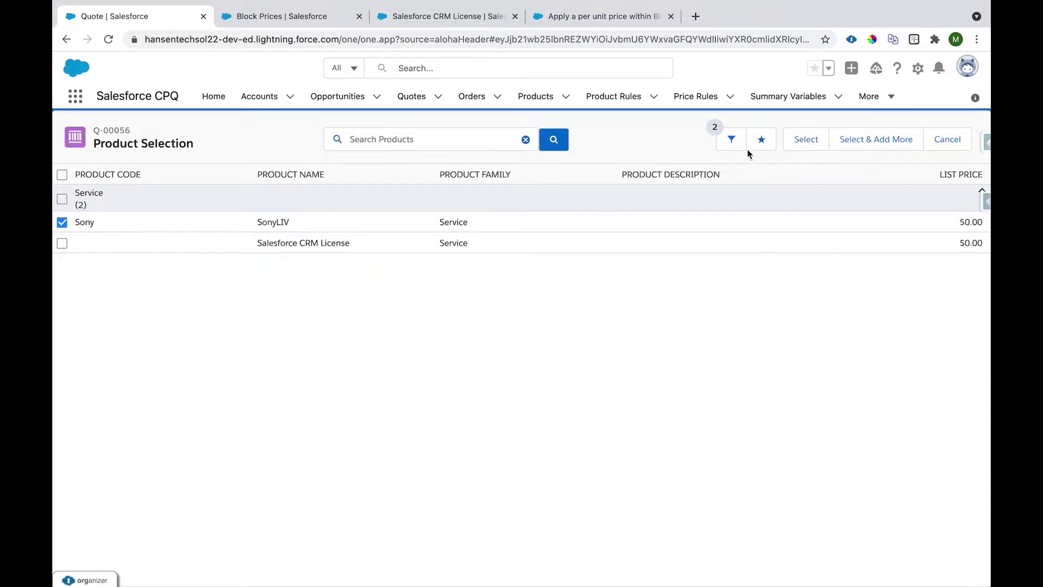
click(806, 148)
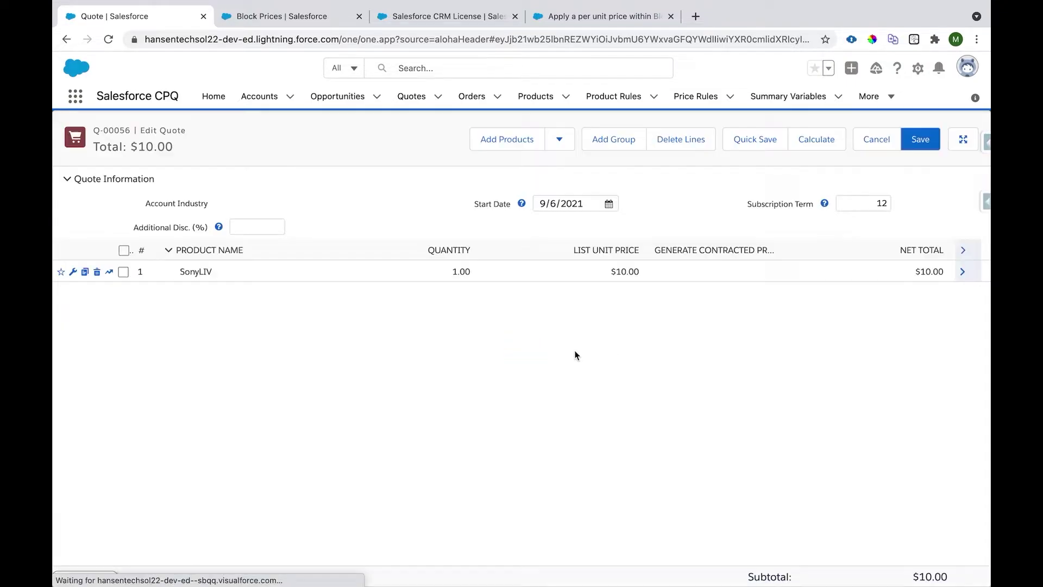
click(626, 273)
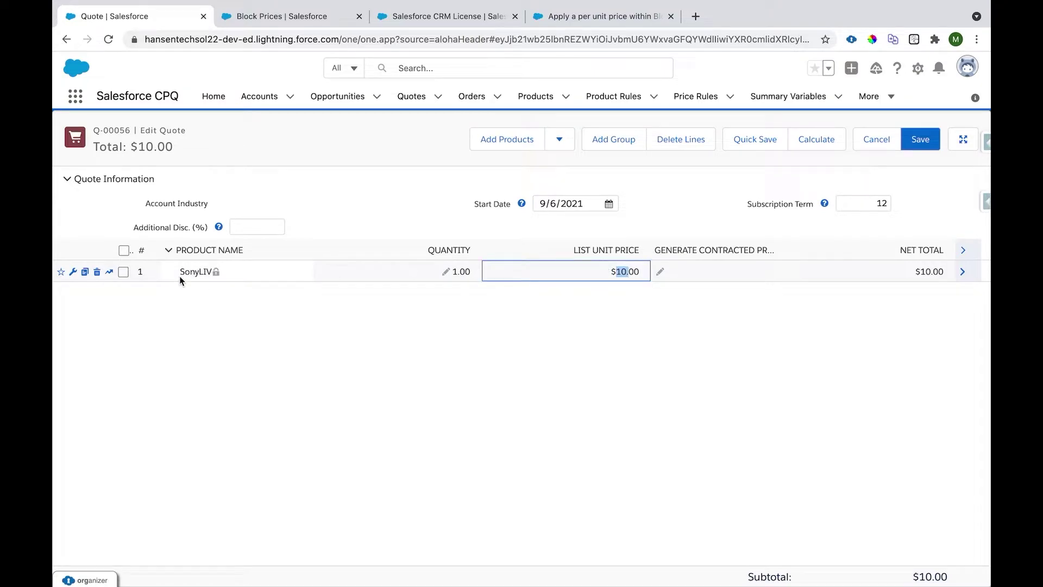
drag(178, 272, 215, 272)
double_click(625, 271)
Set the SonyLIV quote line's quantity to 5 and compare its list unit price with the Tier 1 block price
click(444, 276)
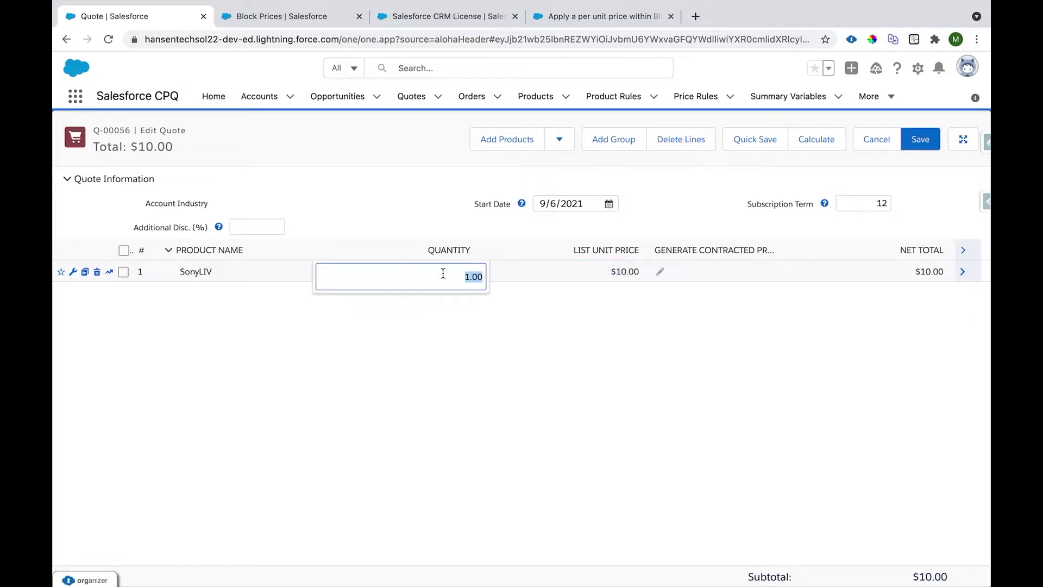
text(5)
click(482, 365)
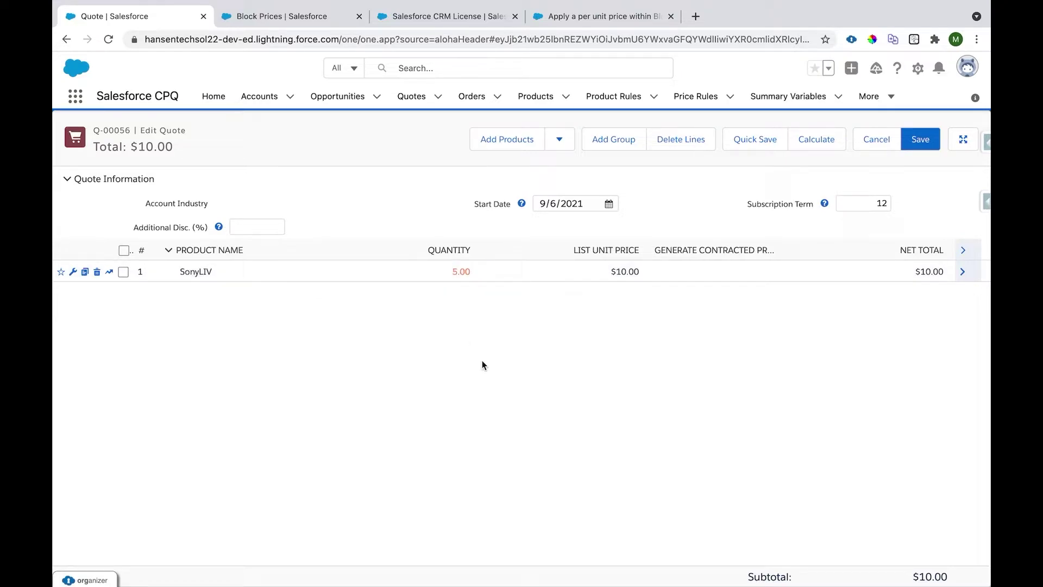
drag(617, 271, 641, 274)
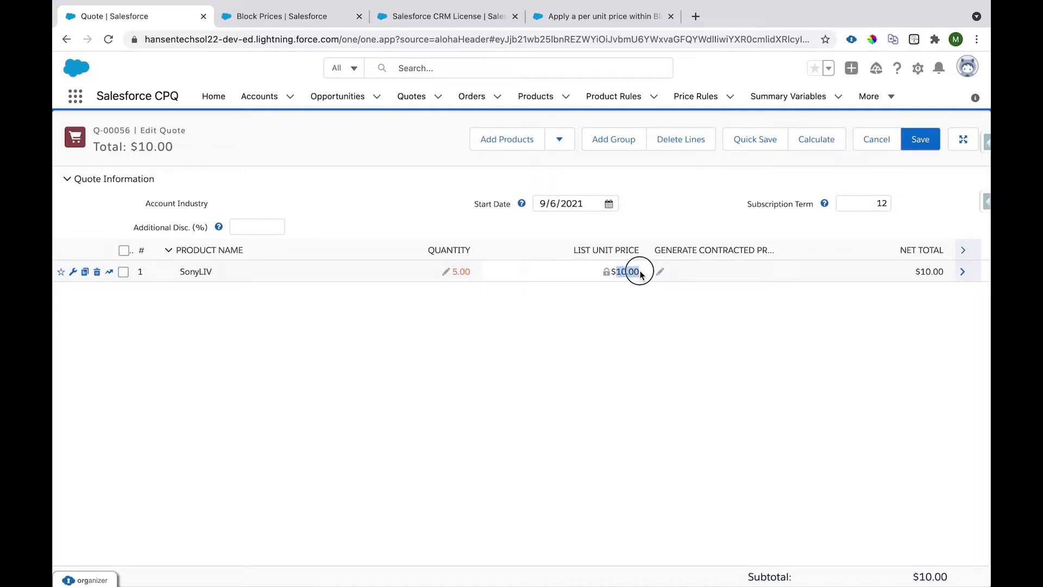
click(282, 17)
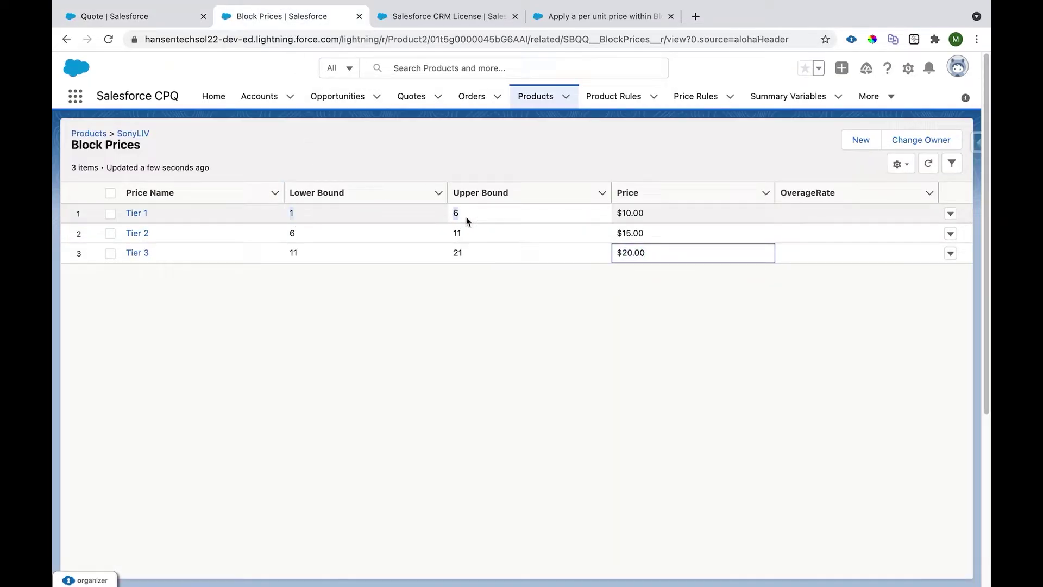
click(103, 18)
Set the SonyLIV quote line's quantity to 6 and check its list unit price
click(444, 271)
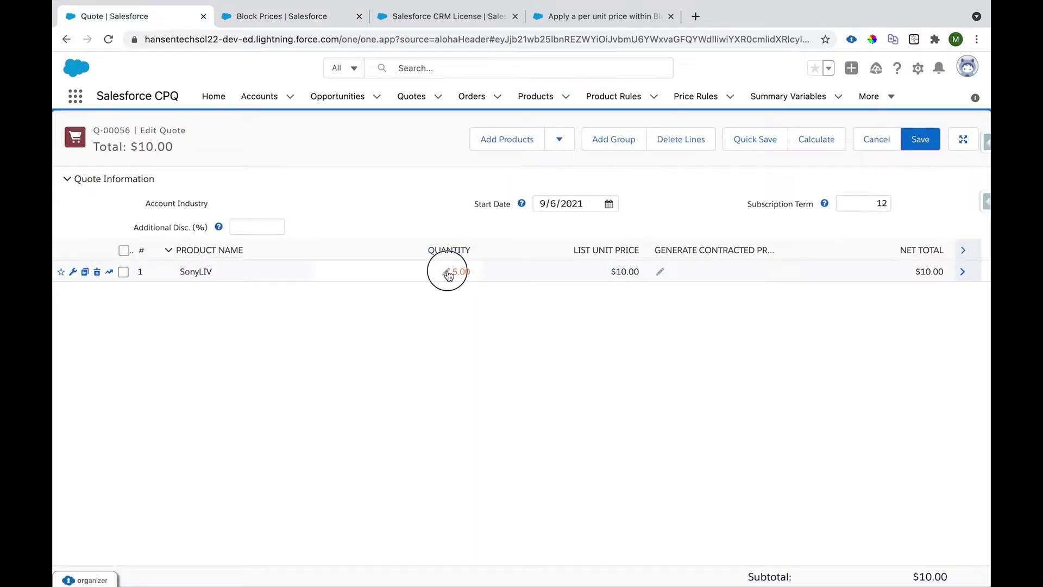
text(6)
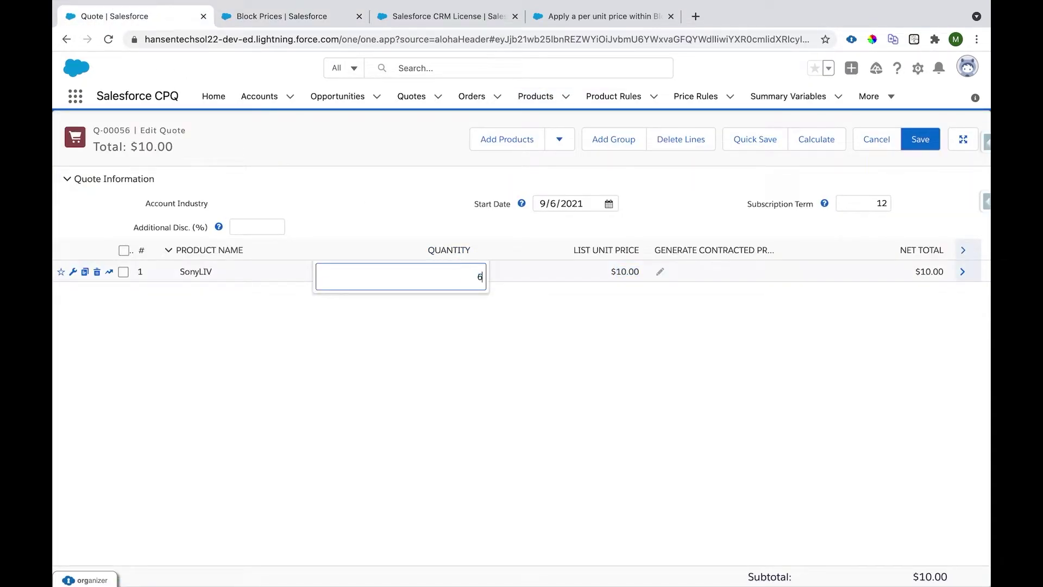
click(466, 357)
double_click(628, 272)
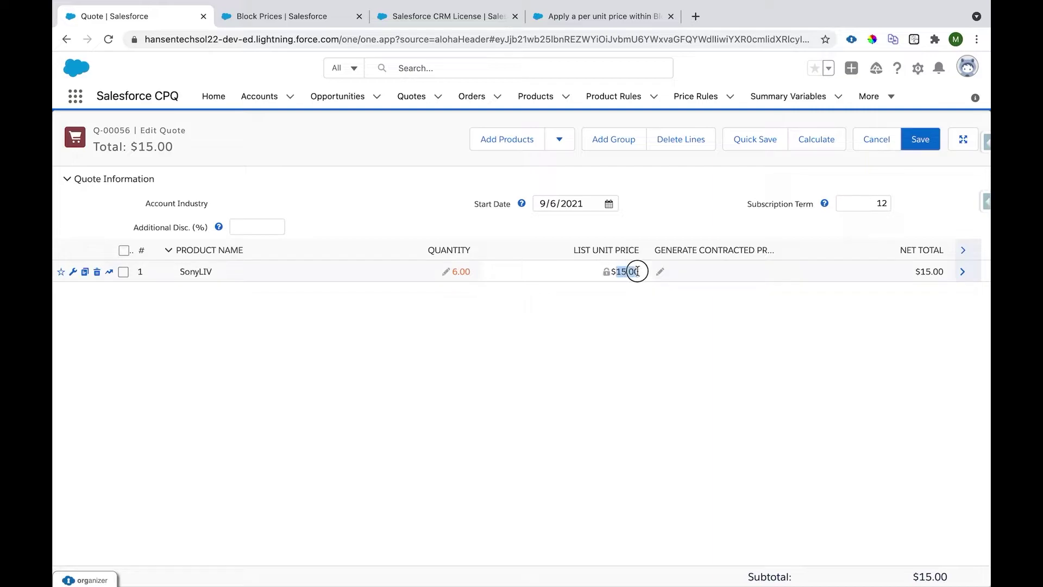
Examine Tier 1's upper bound and Tier 2's bounds and price in SonyLIV's block prices list
click(328, 23)
double_click(470, 214)
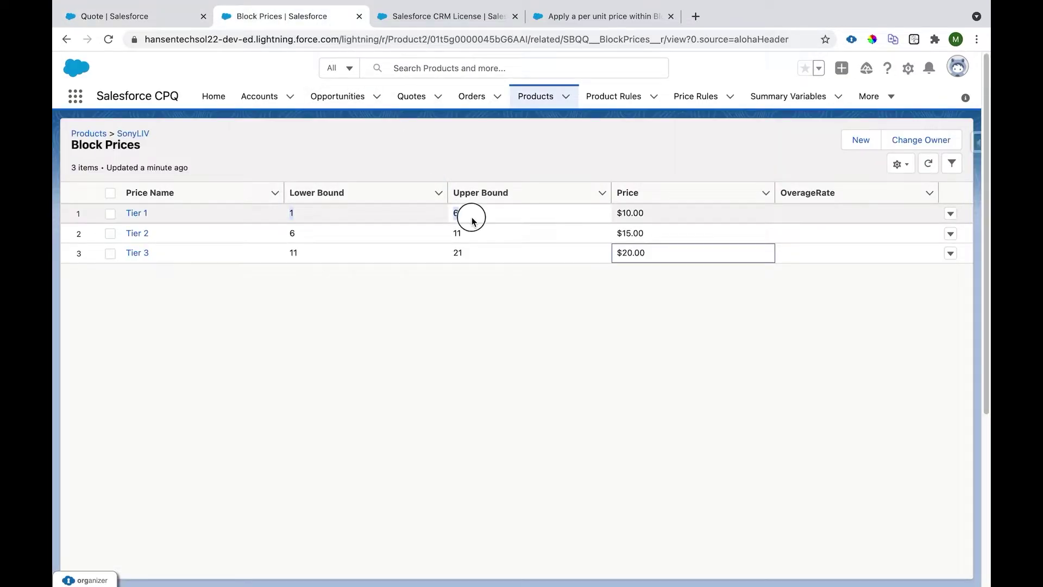
click(450, 216)
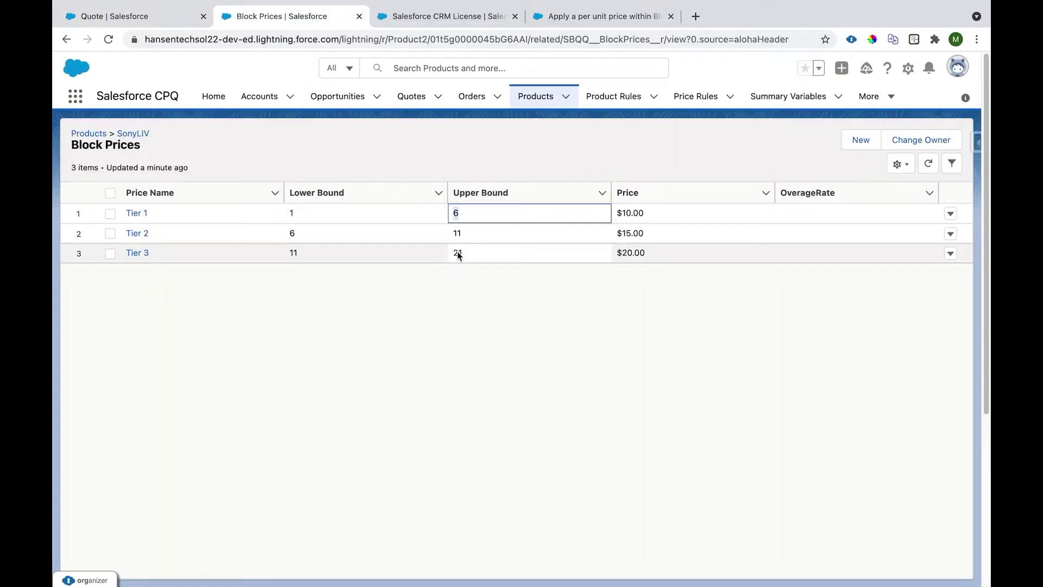
double_click(471, 217)
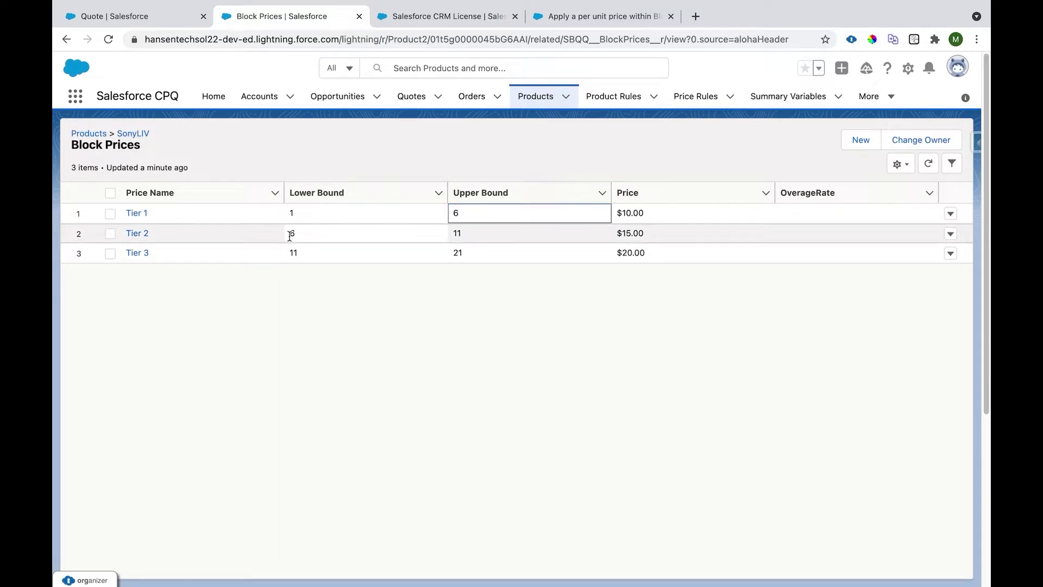
drag(293, 234, 477, 242)
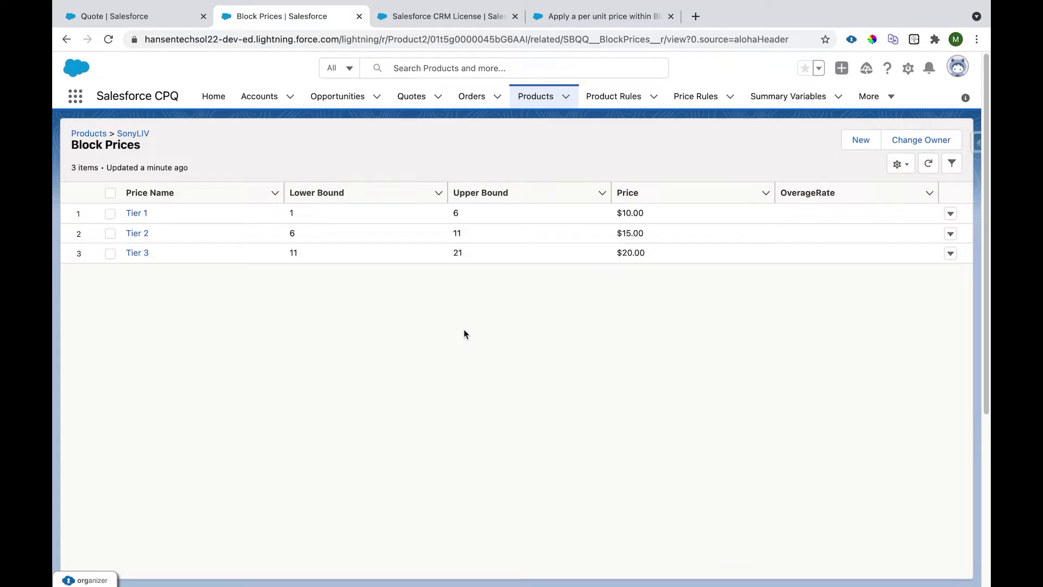
drag(624, 233, 644, 233)
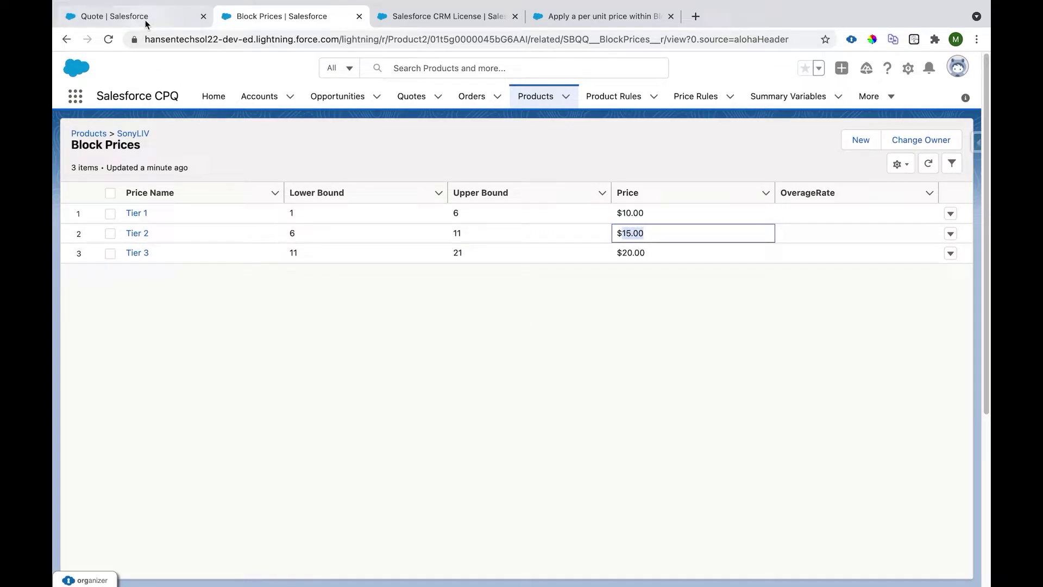
Set the SonyLIV quote line's quantity to 9 on the quote and check its list unit price
click(125, 17)
click(452, 269)
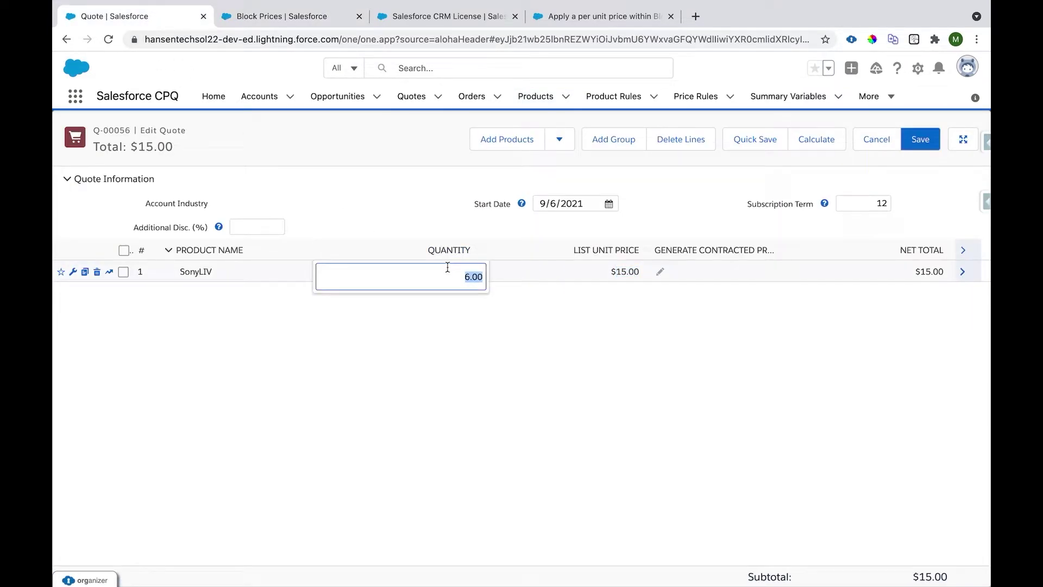
text(9)
click(492, 365)
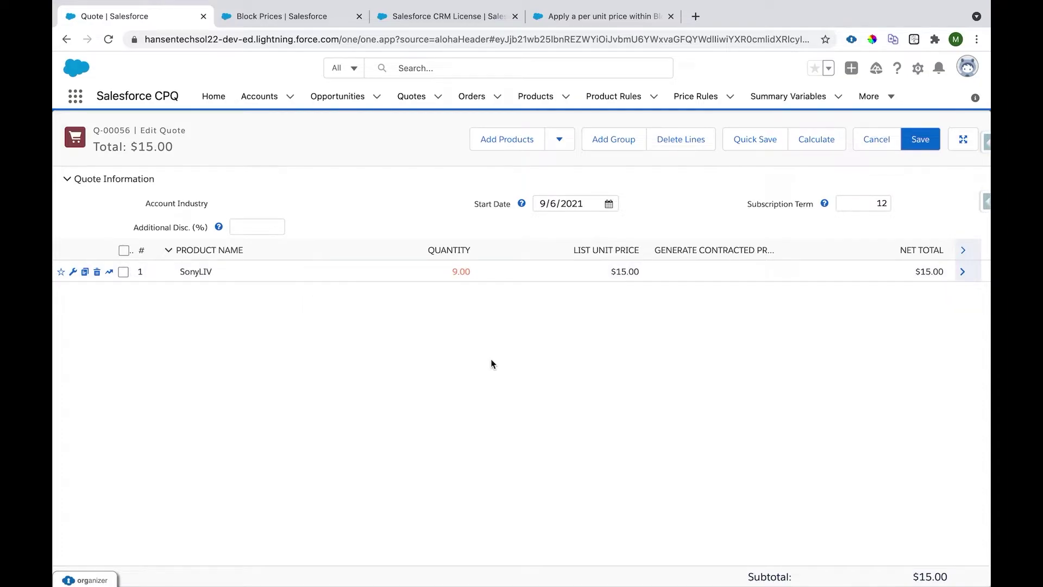
double_click(626, 271)
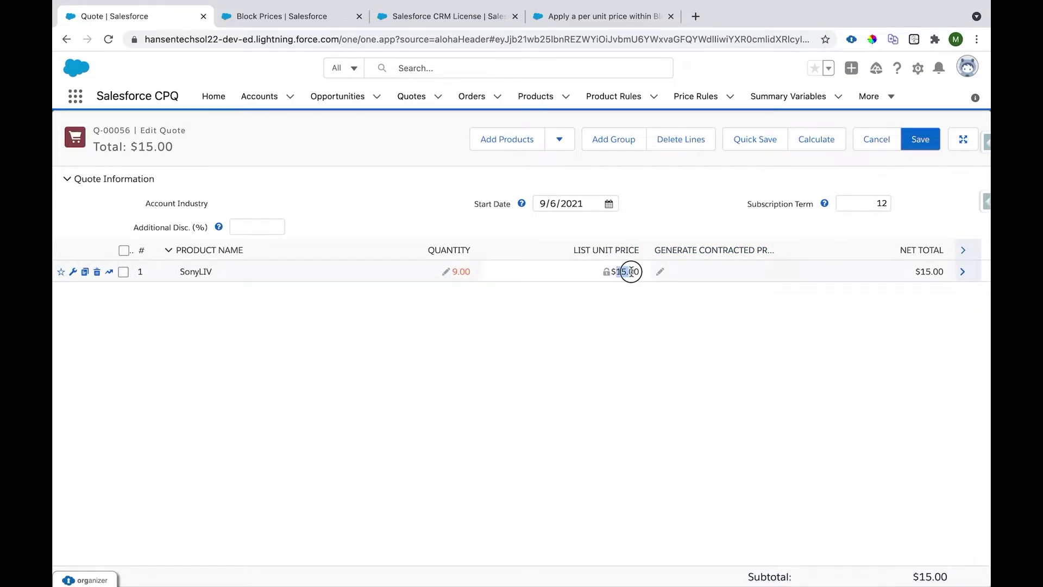
Examine Tier 2's bounds and price in SonyLIV's block prices list
click(291, 16)
drag(291, 233, 627, 234)
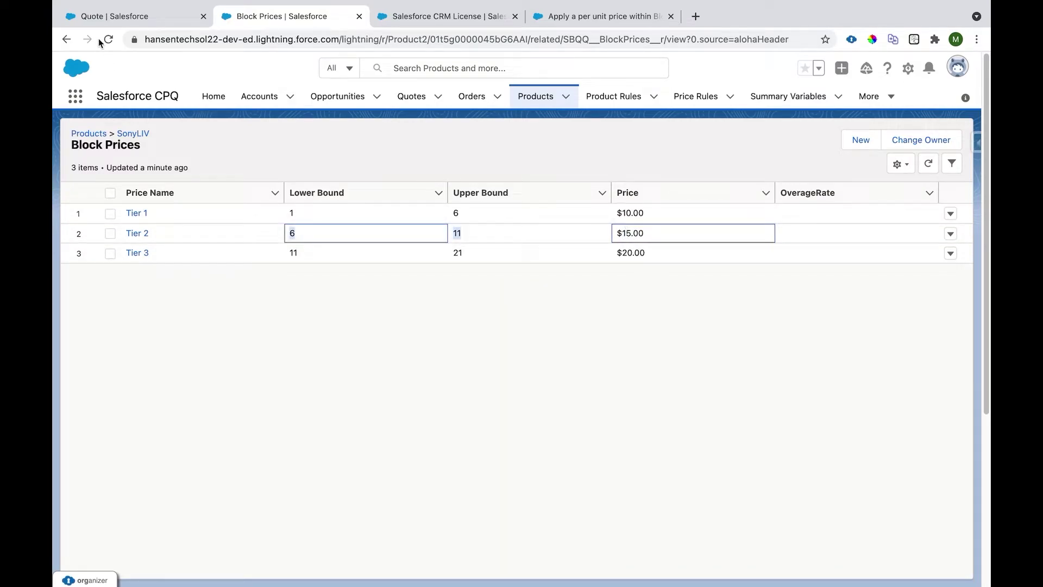
Set the SonyLIV quote line's quantity to 12 and compare its list unit price with the block prices list
click(105, 17)
click(446, 276)
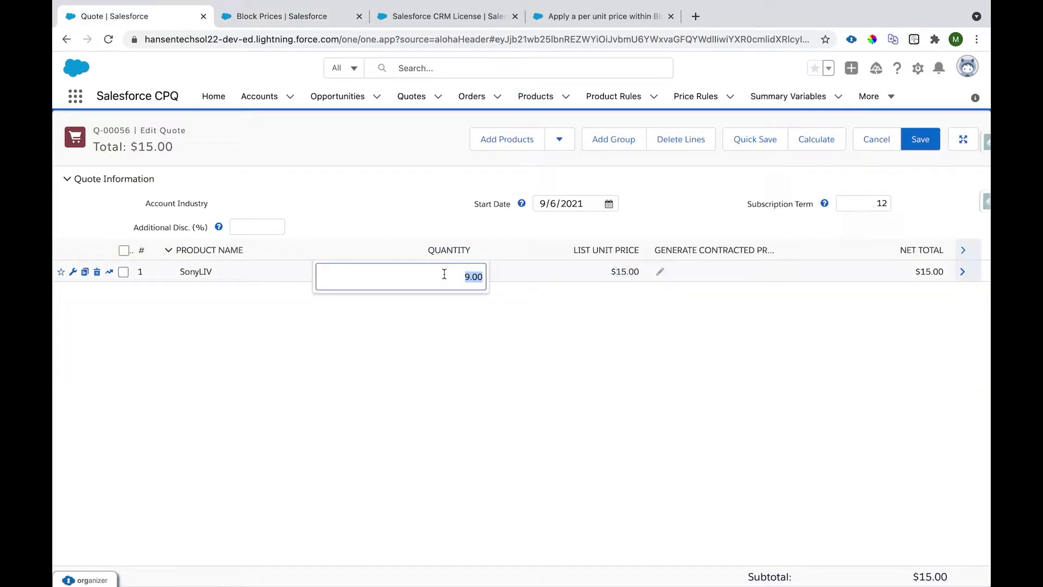
text(12)
click(582, 337)
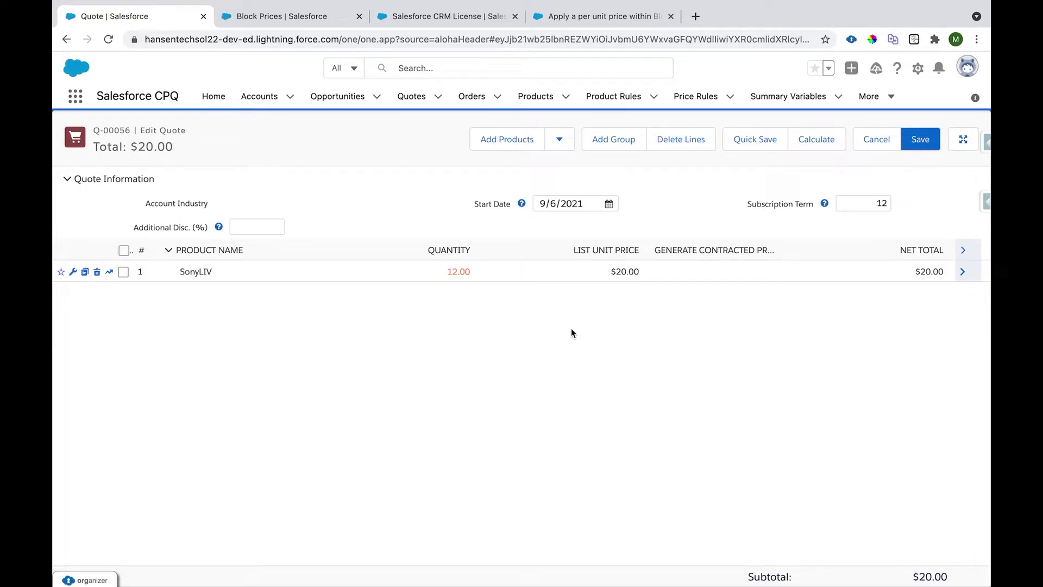
double_click(625, 271)
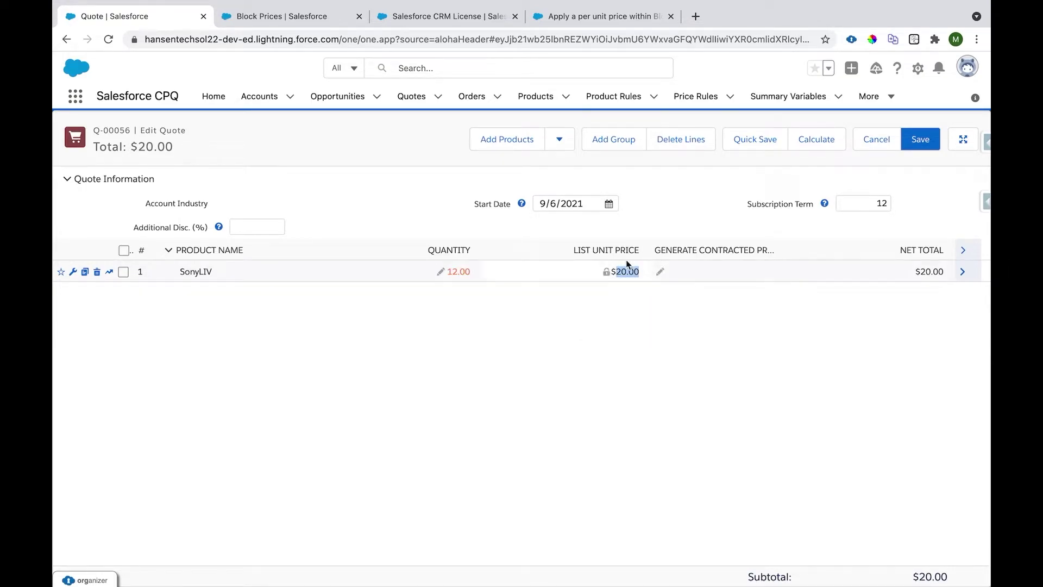
click(261, 18)
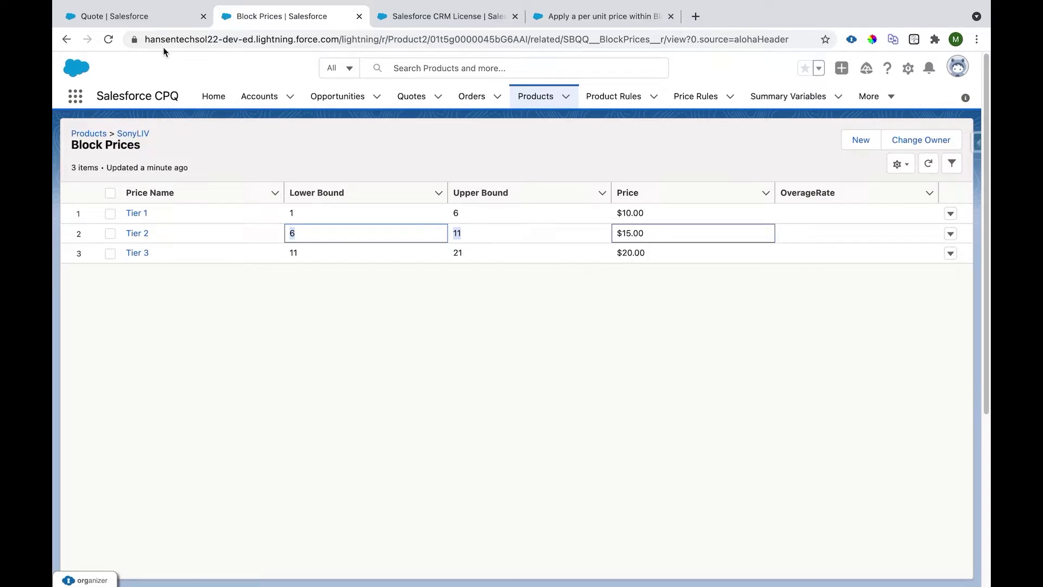
Delete the SonyLIV line from the quote
click(152, 21)
click(305, 337)
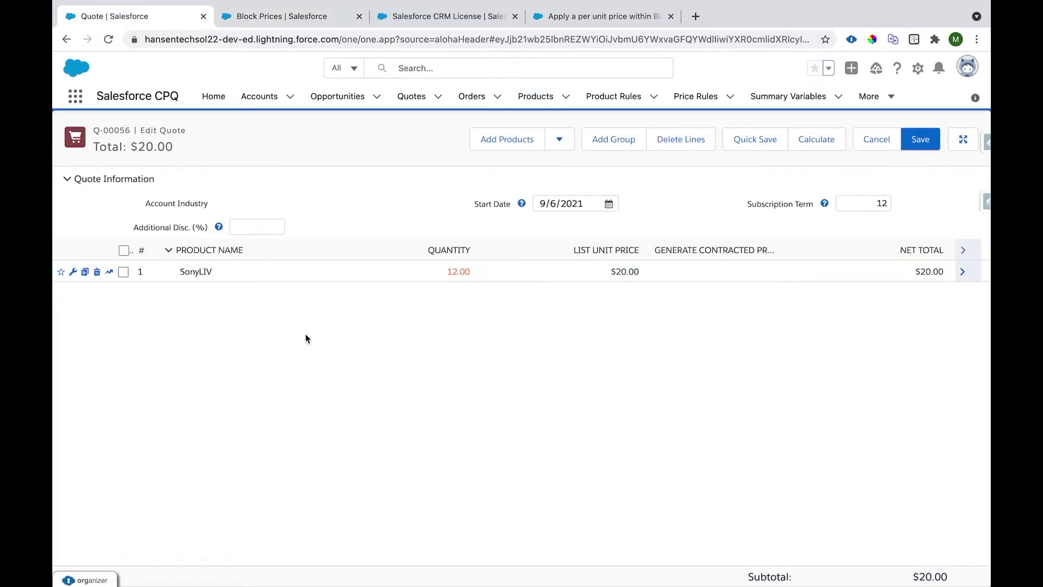
click(97, 271)
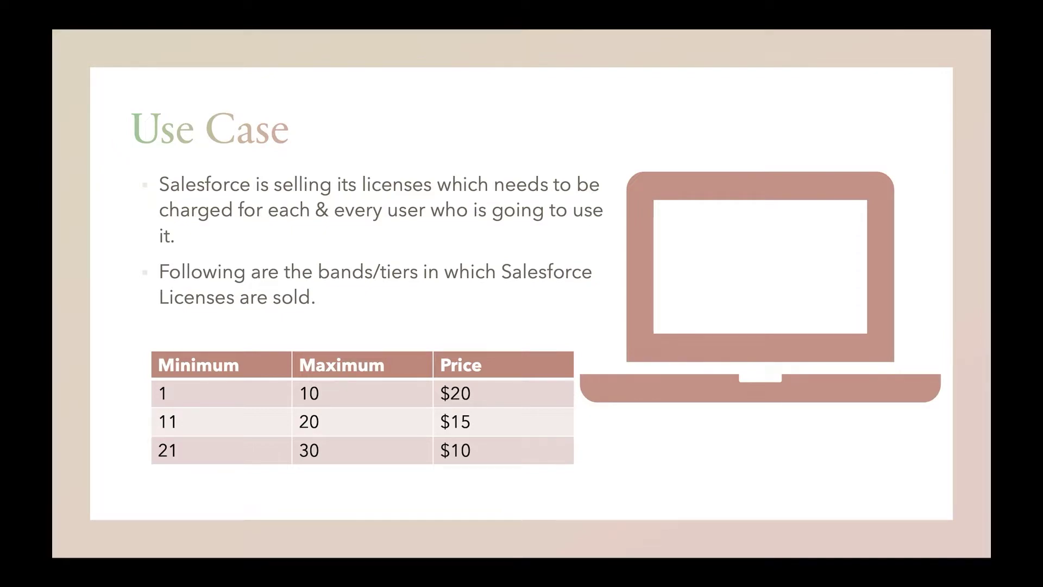
key(Right)
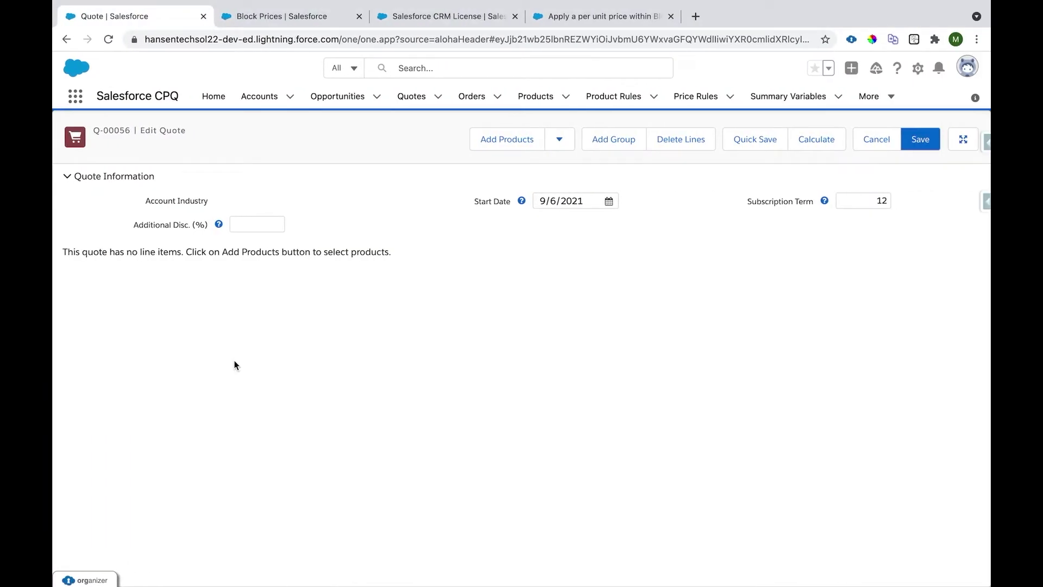
Check the Salesforce CRM License product's Block Pricing Field and Pricing Method, and open its block prices list
click(461, 12)
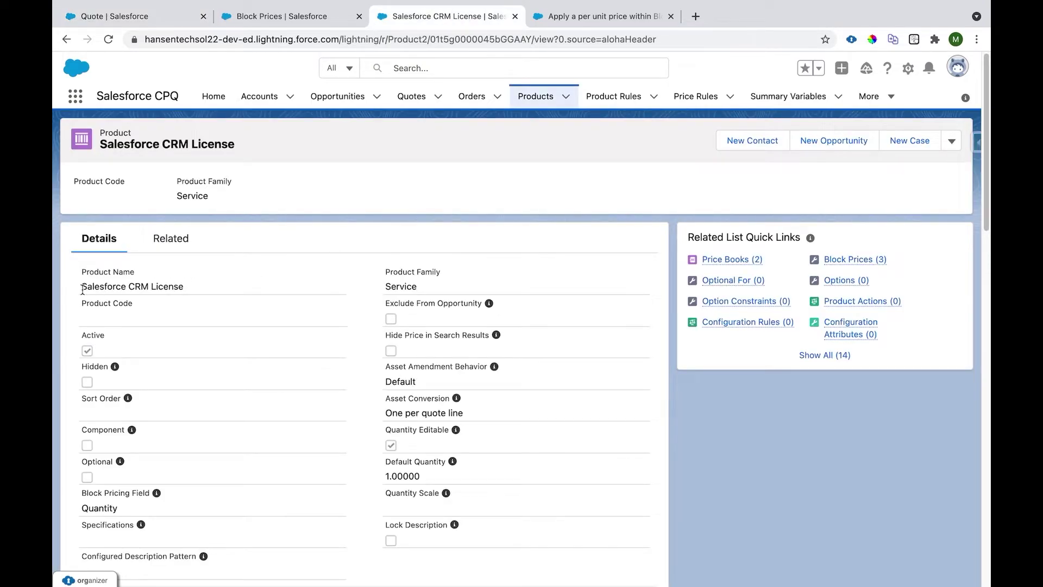
drag(83, 287, 198, 291)
scroll(198, 293, down, 3)
scroll(197, 297, down, 1)
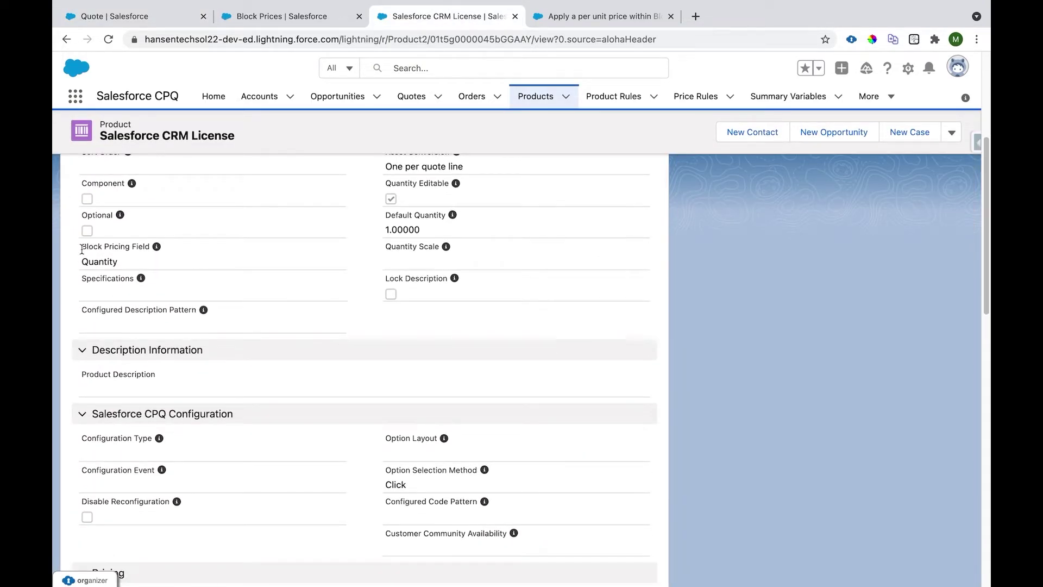
double_click(90, 261)
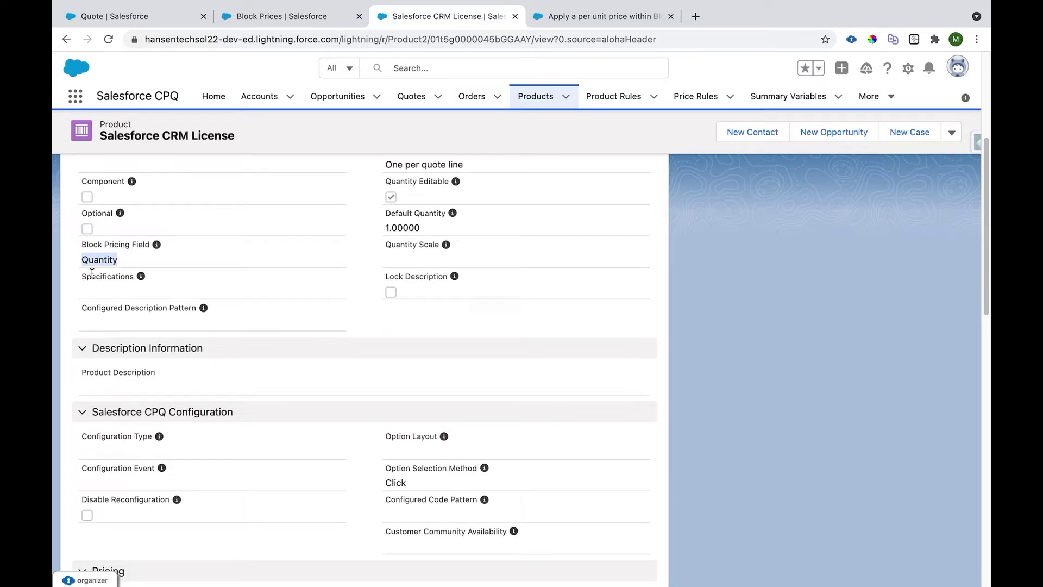
scroll(91, 273, down, 4)
click(94, 346)
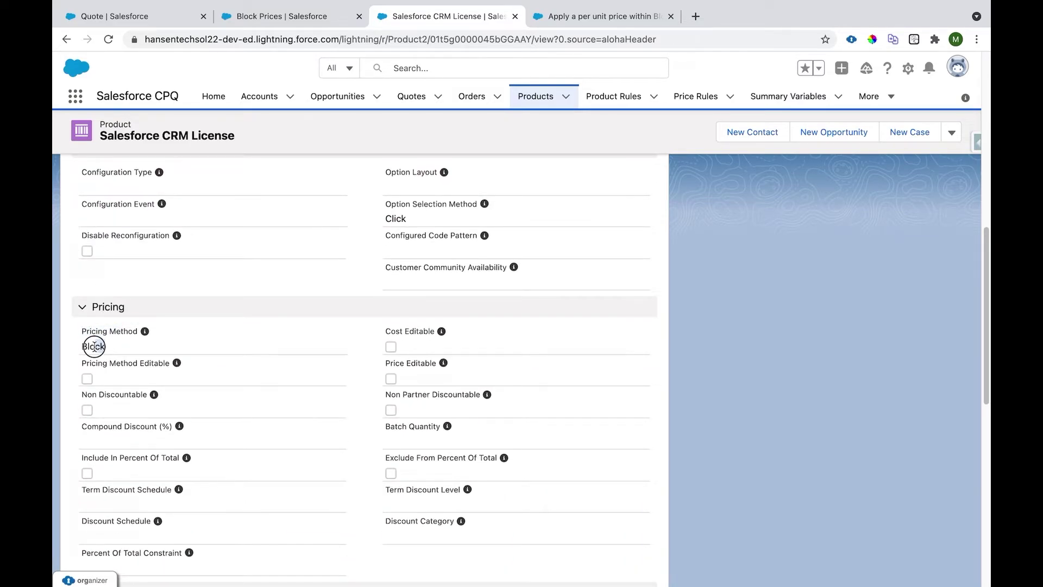
scroll(636, 301, up, 10)
click(846, 263)
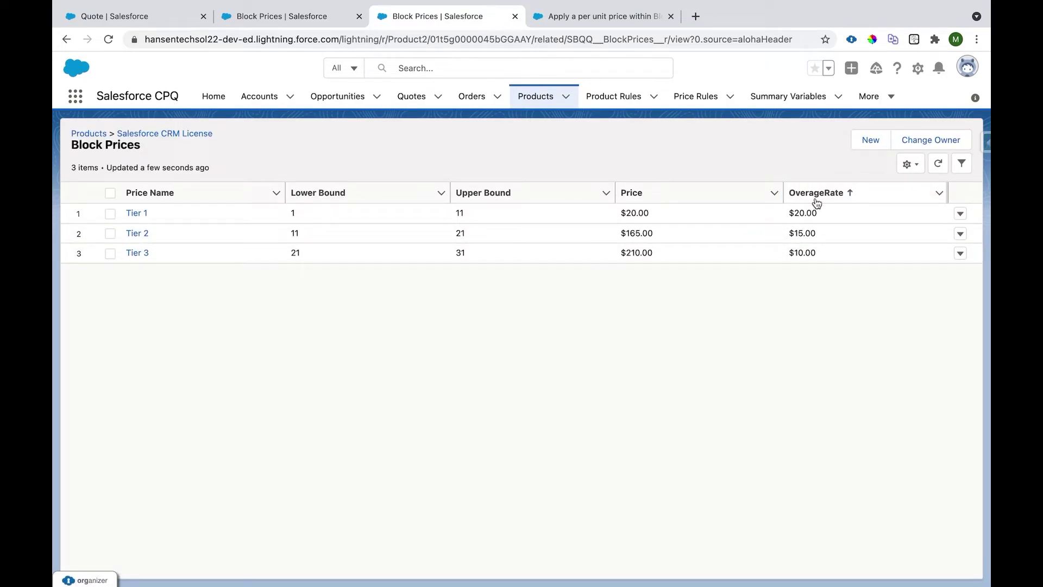
Read the block price formula in the Salesforce Help article and relate its price for the block to the list's Price column
click(606, 22)
click(514, 374)
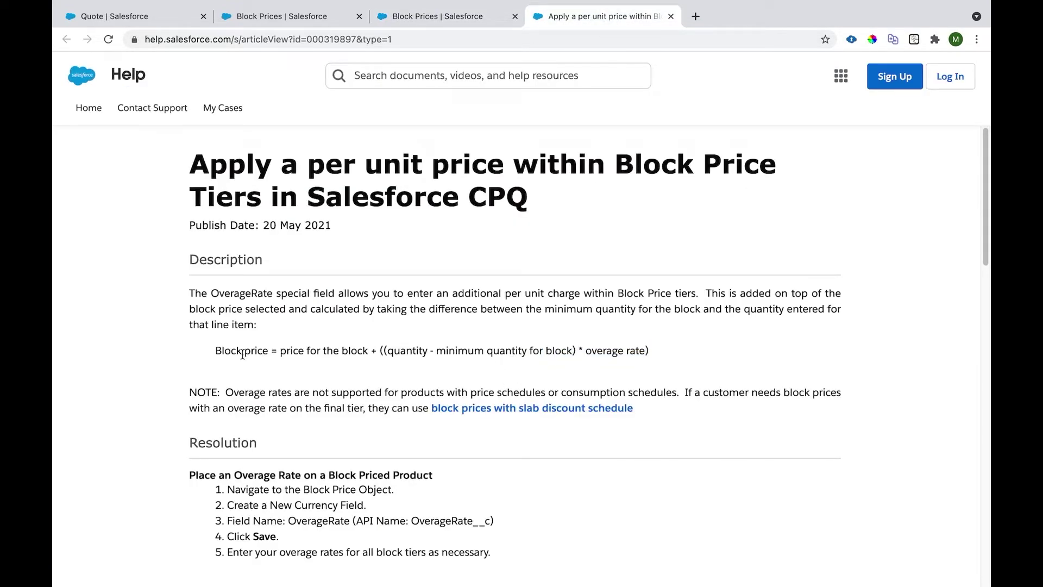
drag(211, 354, 259, 349)
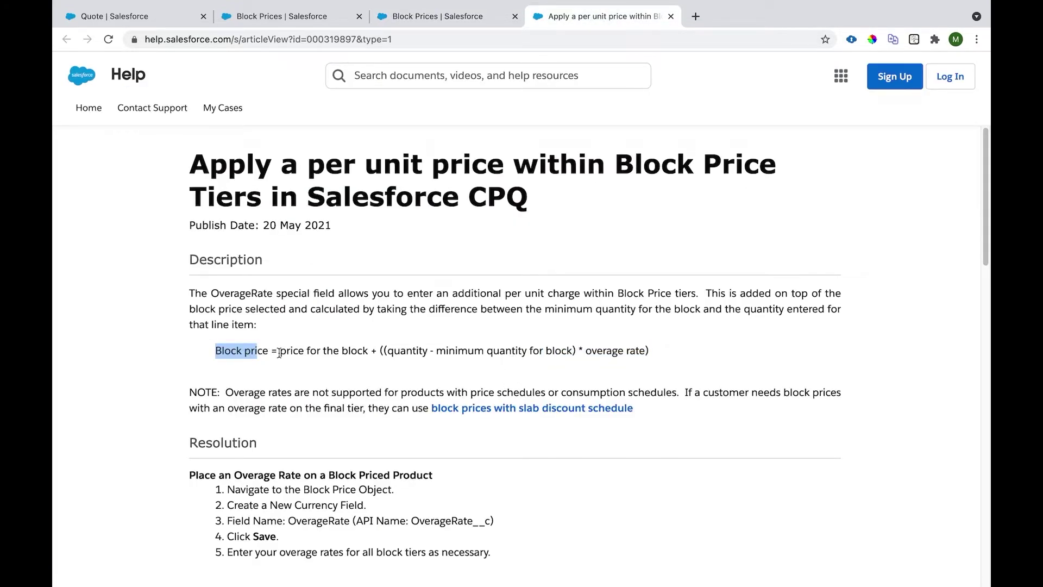
click(279, 353)
click(423, 18)
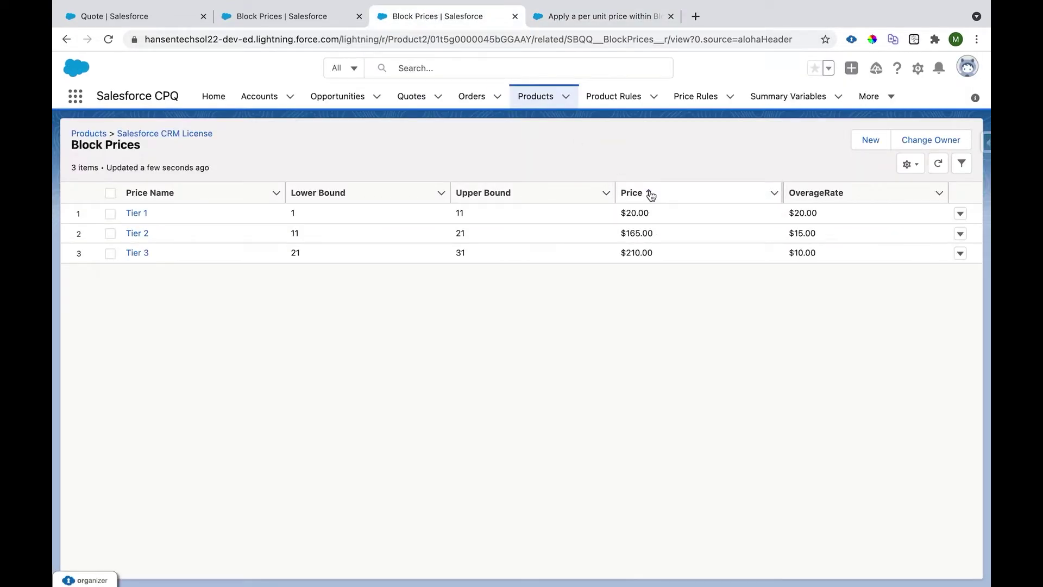
Examine the formula's quantity, minimum quantity for block and overage rate terms in the help article
click(614, 21)
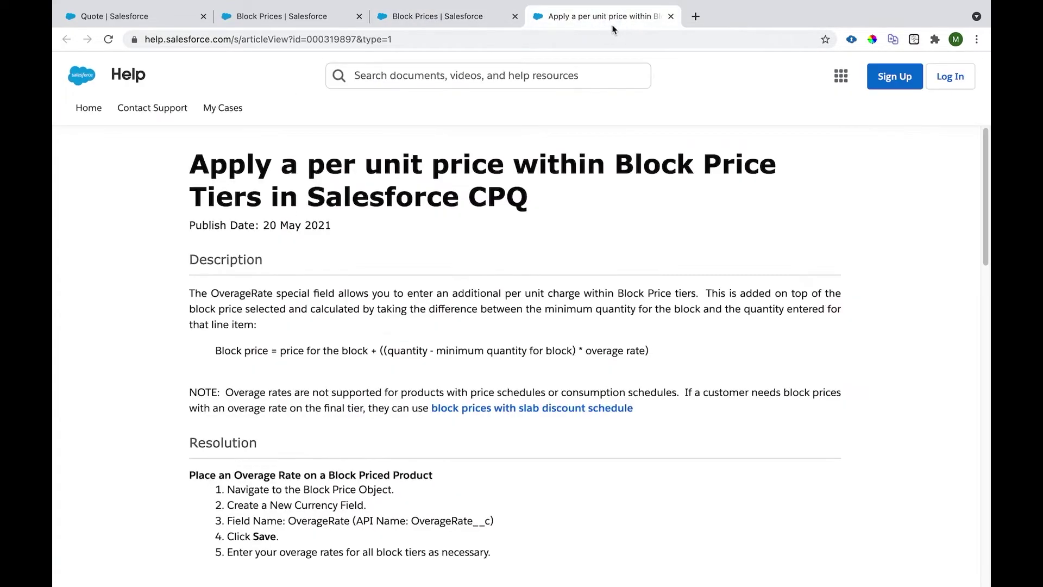
double_click(396, 348)
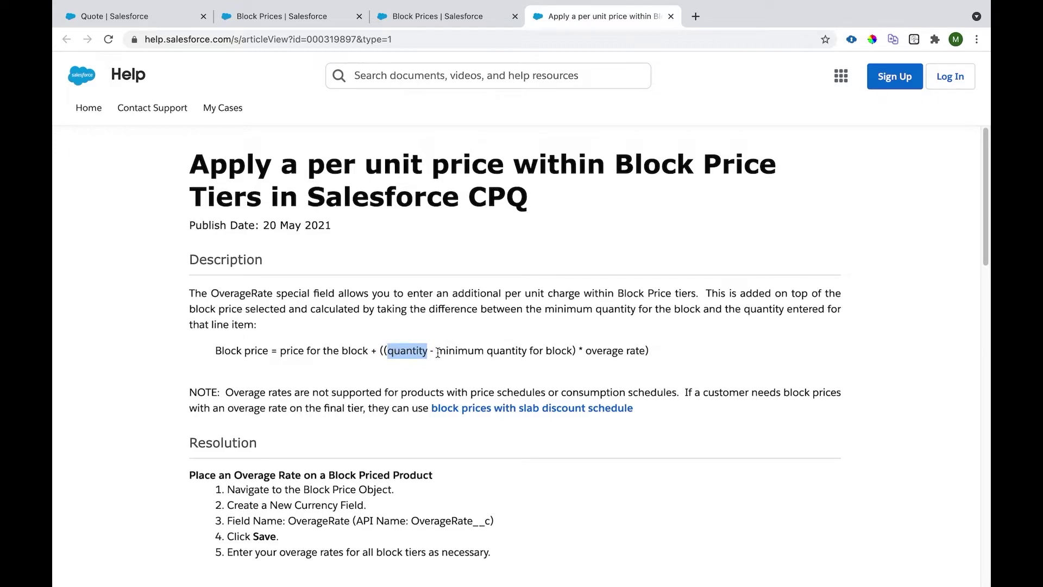
drag(438, 352, 567, 350)
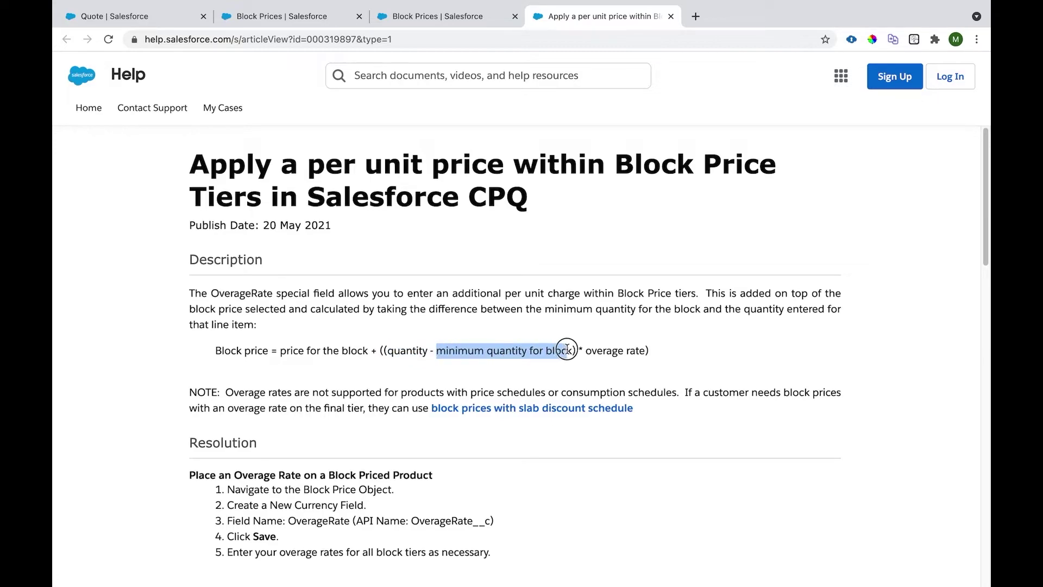
click(421, 17)
click(593, 17)
drag(585, 350, 644, 350)
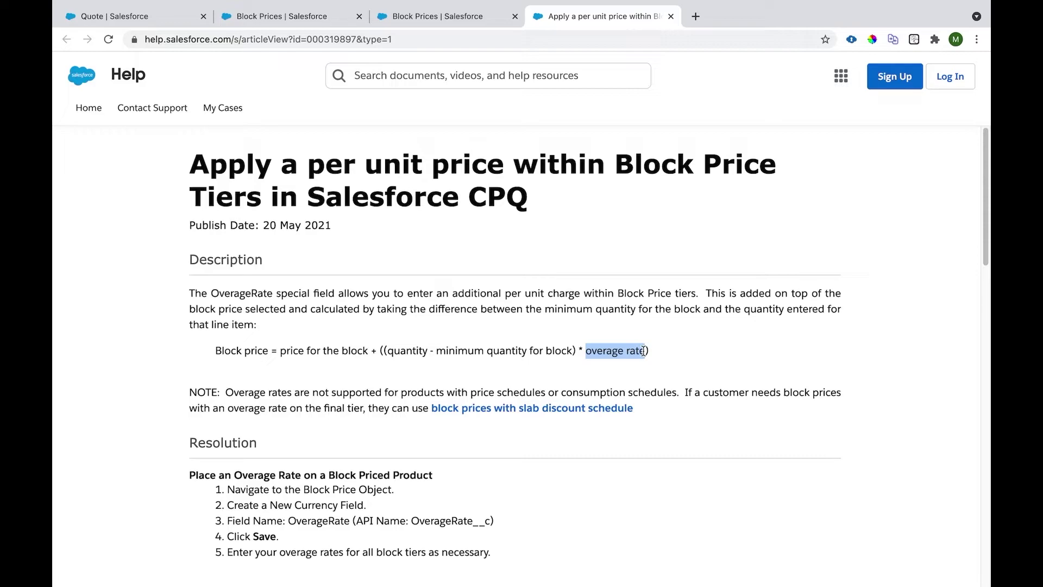
Examine Tier 1's lower bound, upper bound, price and overage rate in the Salesforce CRM License block prices list
click(435, 19)
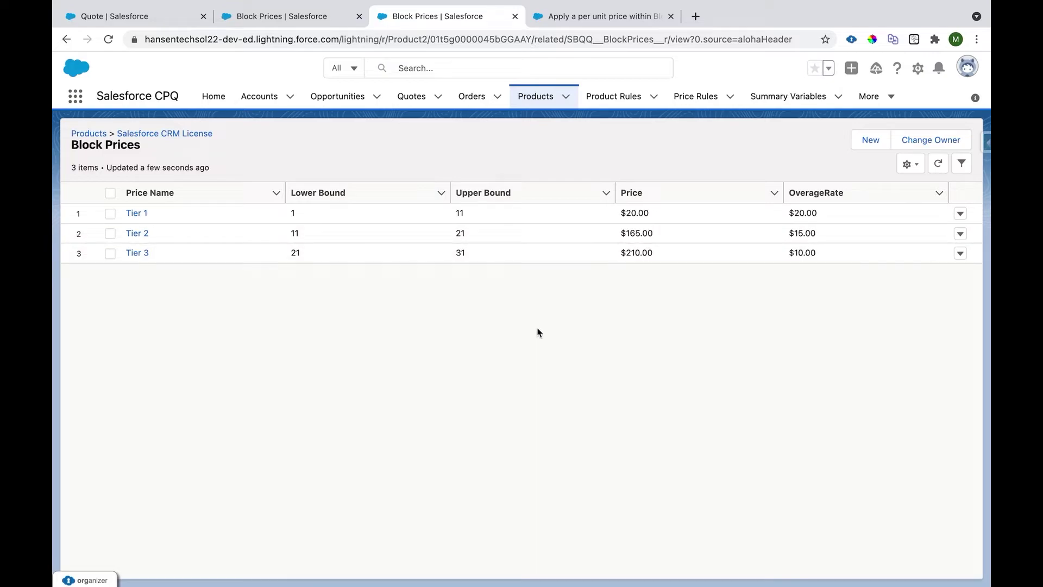
click(300, 216)
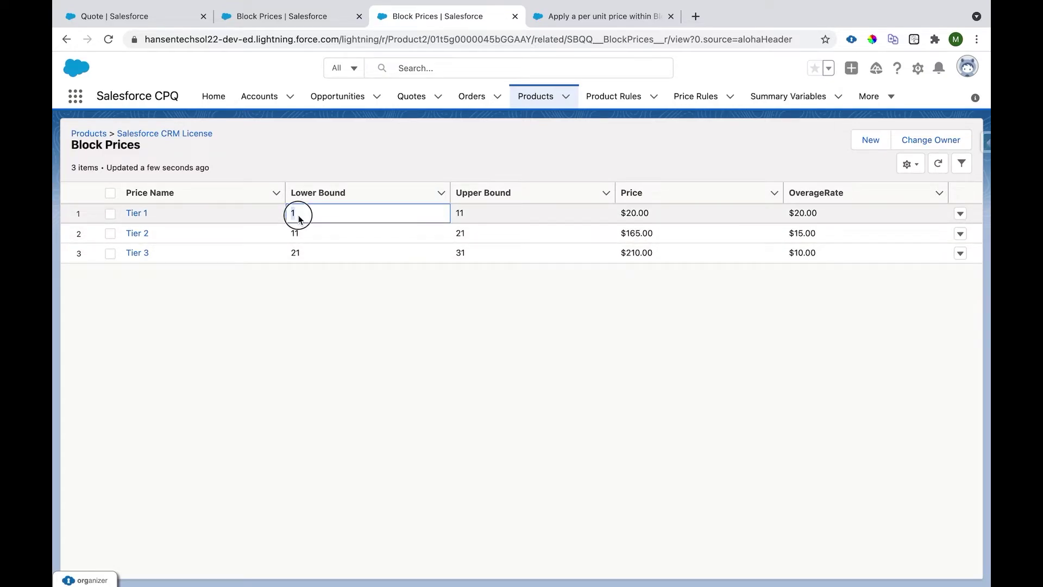
click(466, 213)
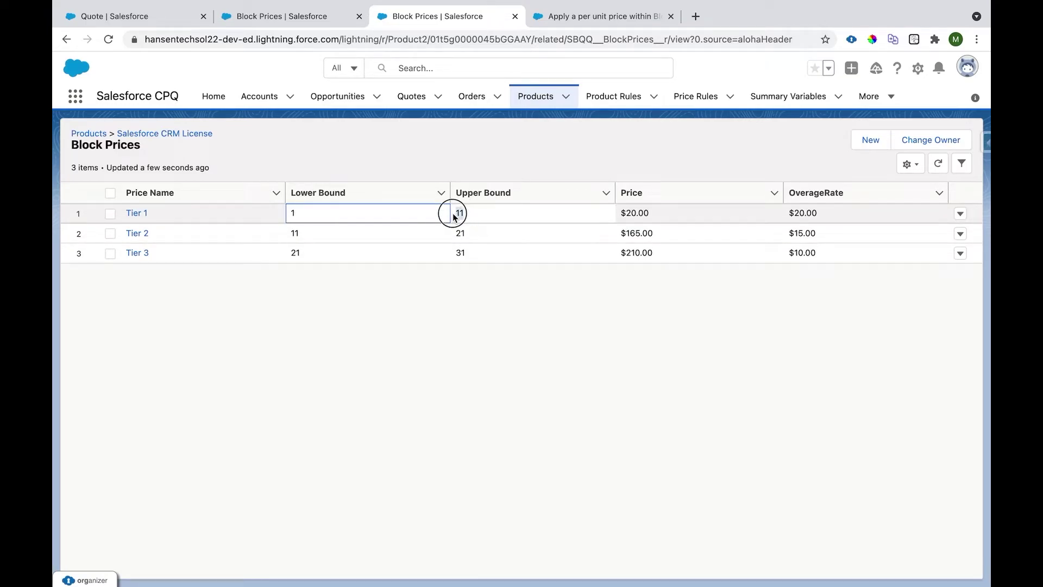
click(626, 213)
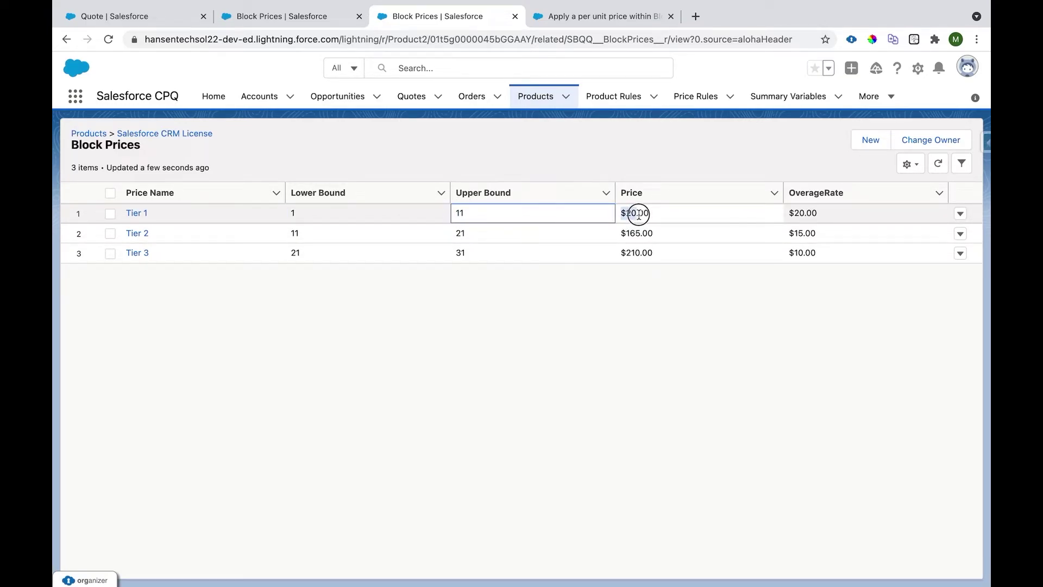
click(796, 213)
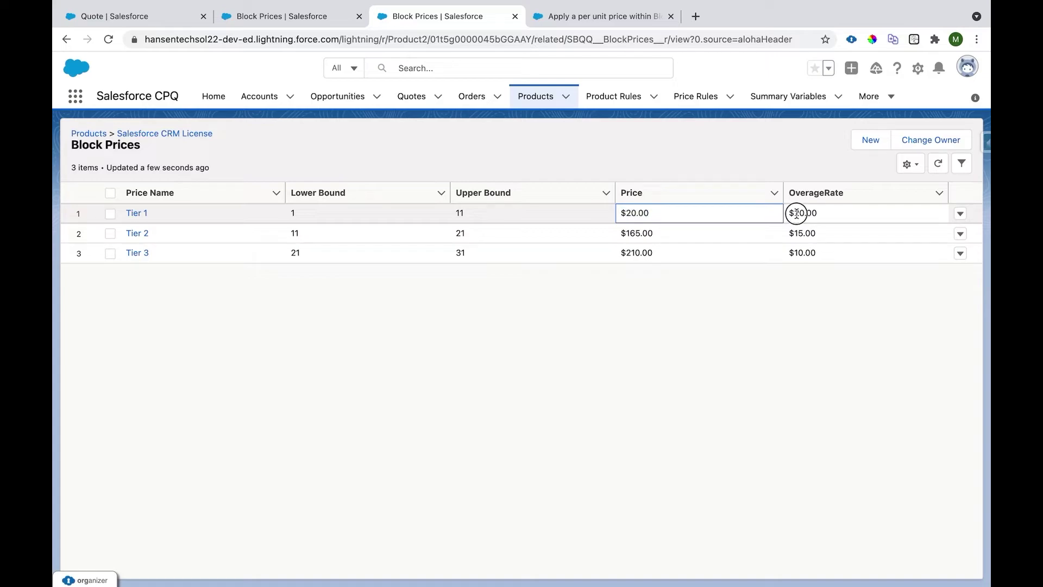
click(702, 315)
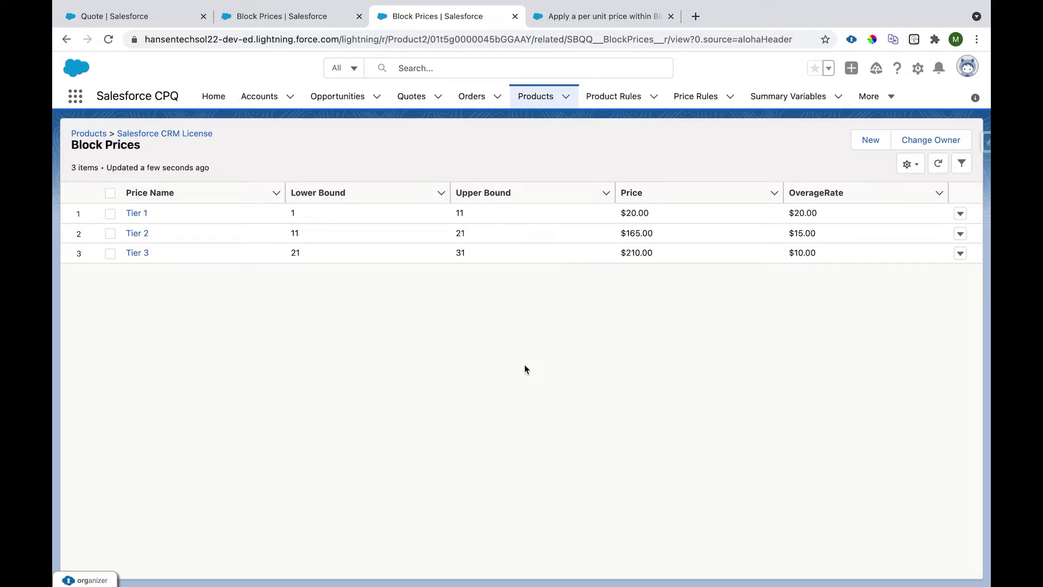
Match the help formula's quantity and price for the block with Tier 1's lower bound and price
click(293, 213)
click(570, 16)
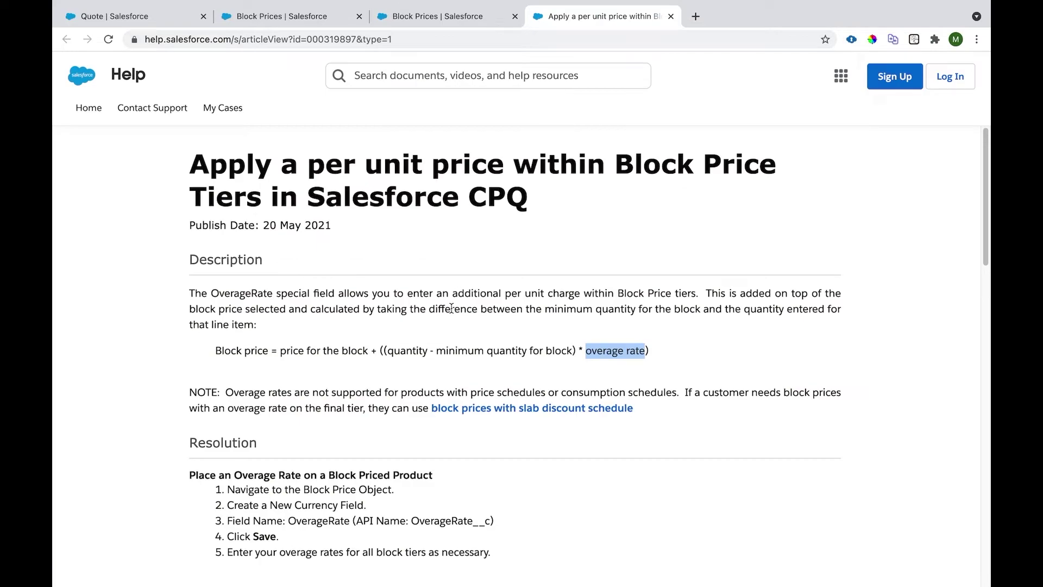
click(395, 348)
drag(280, 350, 374, 351)
click(435, 16)
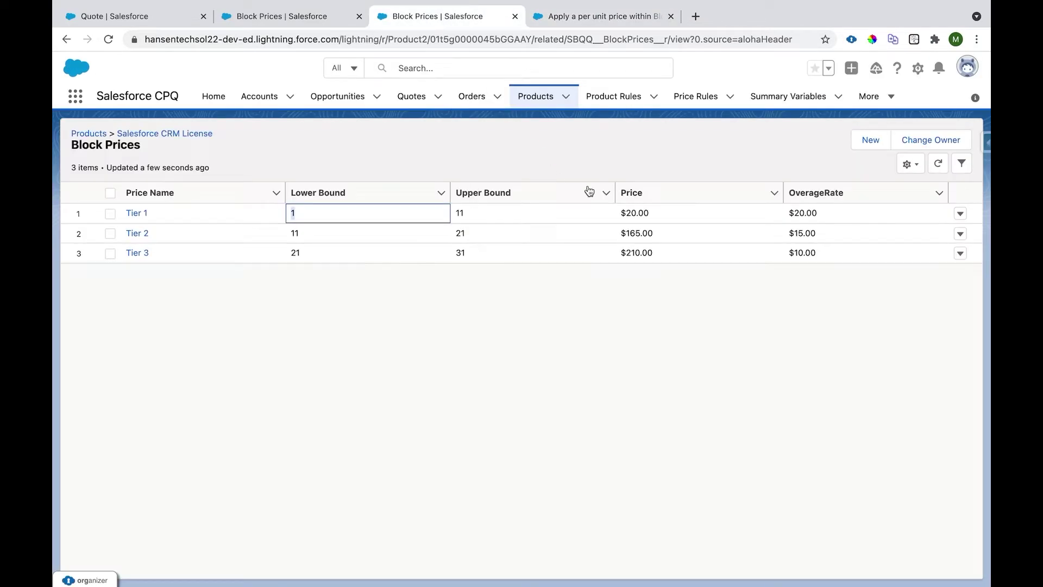
click(631, 213)
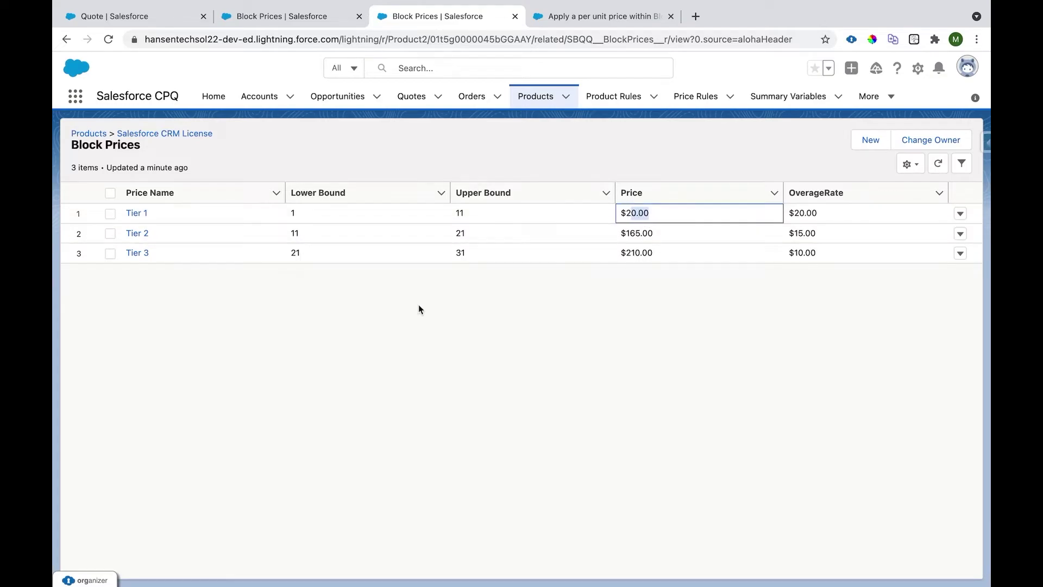
Work through the overage formula using Tier 1's lower bound, overage rate and block price in the list
click(288, 218)
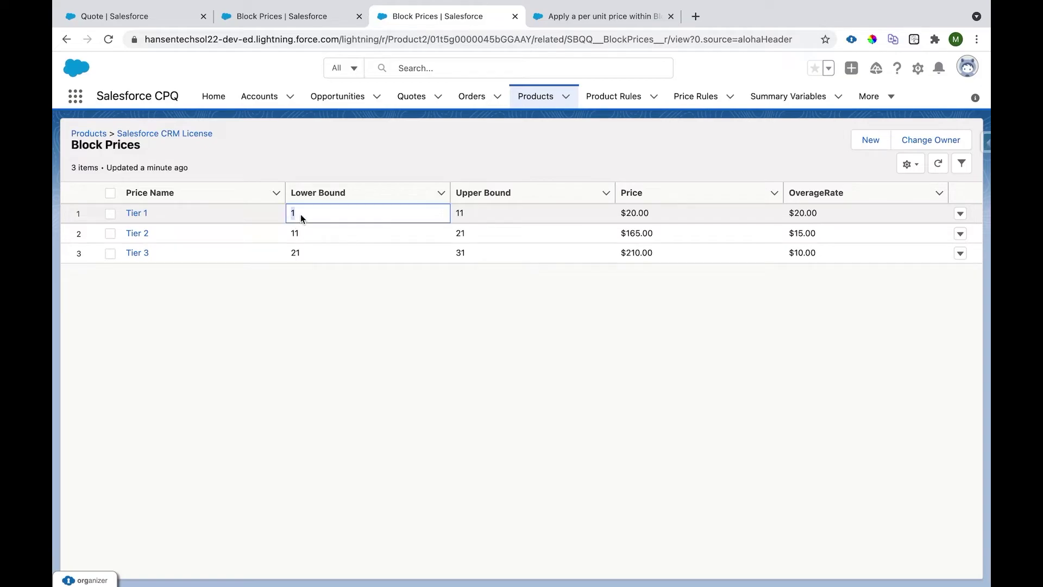
drag(833, 213, 789, 211)
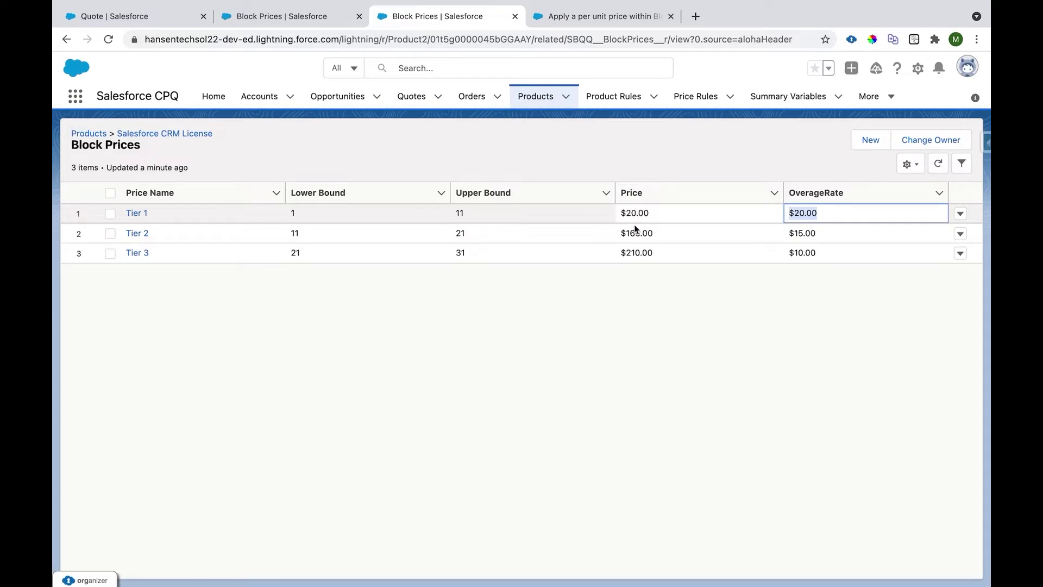
mouse_move(628, 212)
mouse_down()
mouse_move(663, 215)
mouse_move(623, 213)
mouse_up()
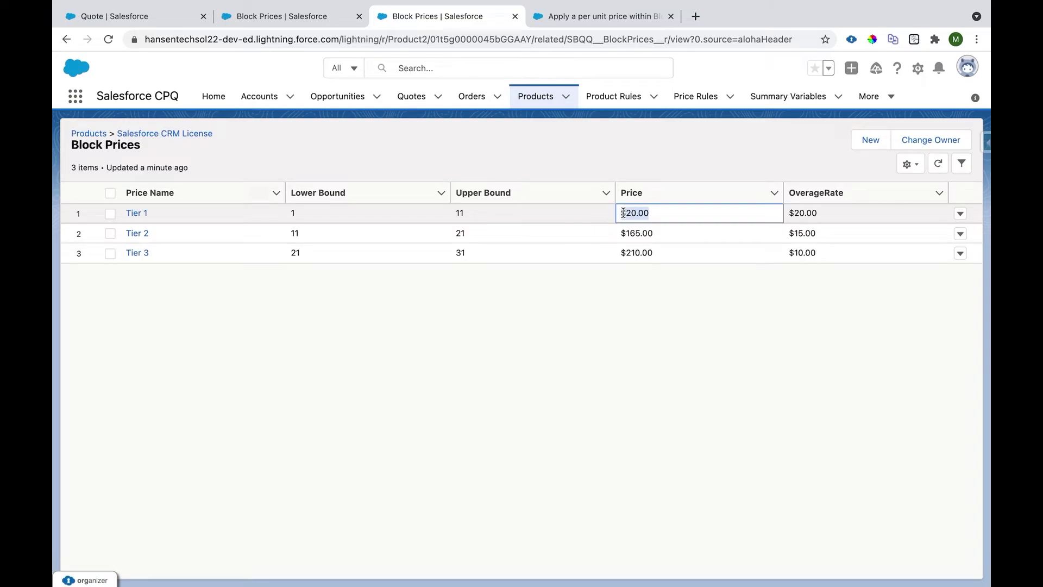
click(292, 213)
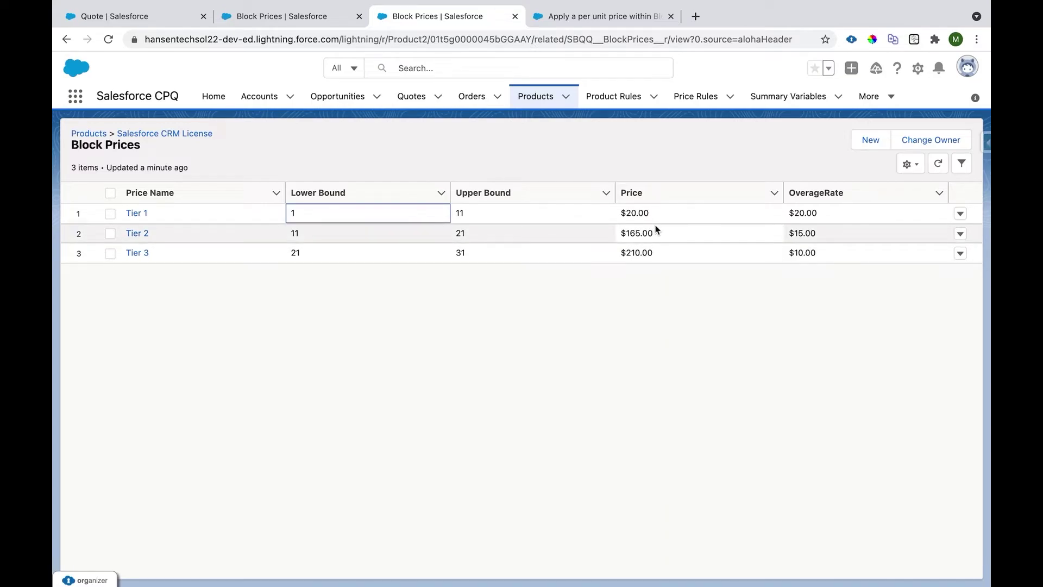
drag(649, 212, 627, 213)
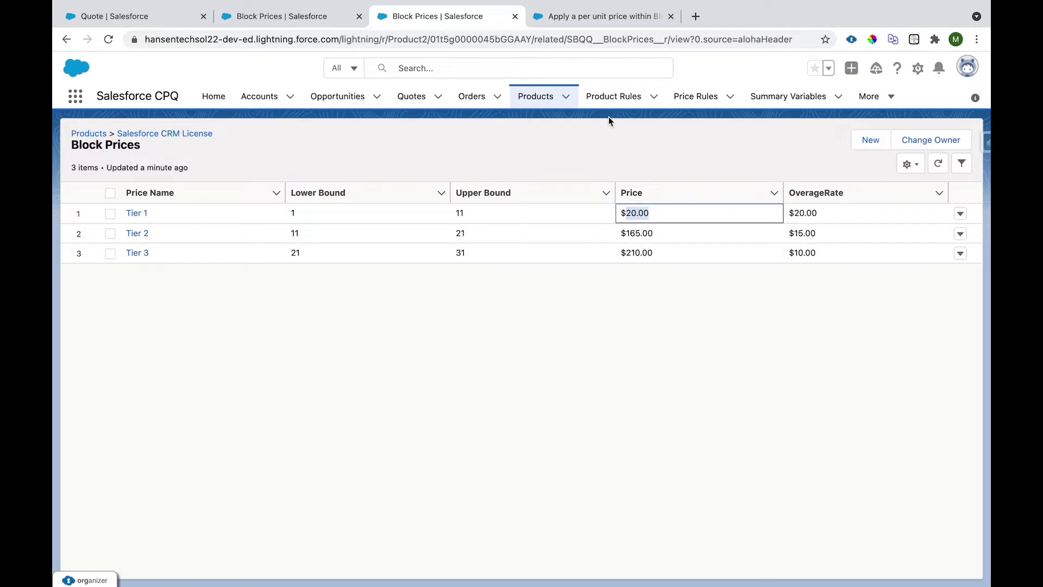
click(293, 214)
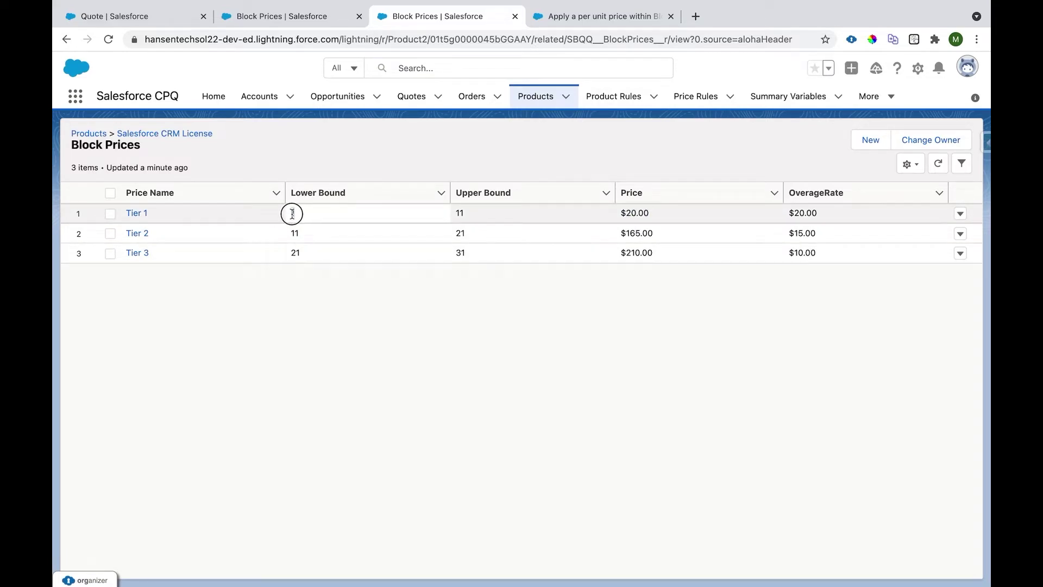
Review how Tier 1's lower bound, overage rate and block price combine for a single unit
text(1)
drag(796, 214, 832, 218)
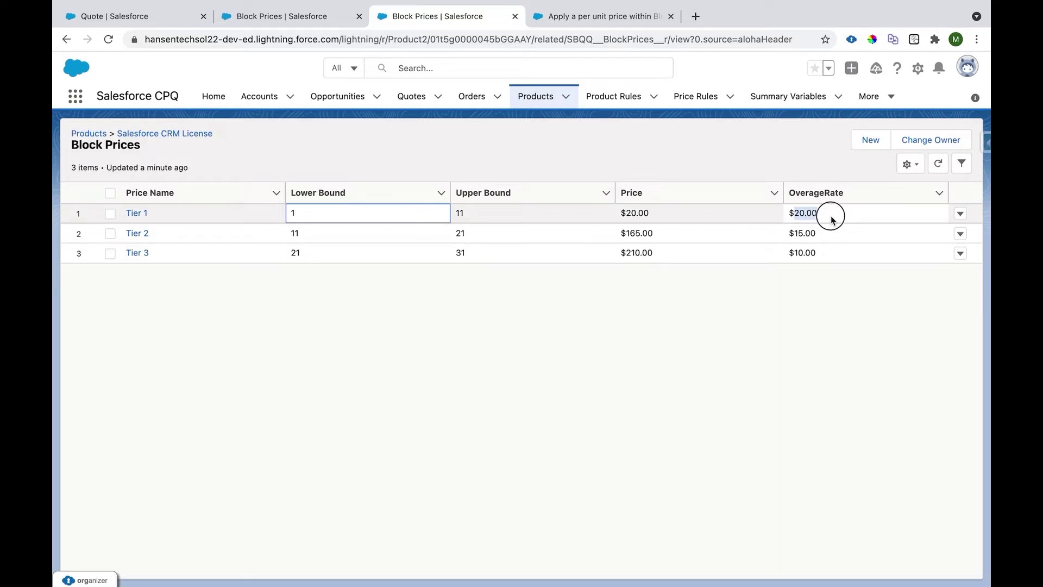
drag(624, 213, 654, 214)
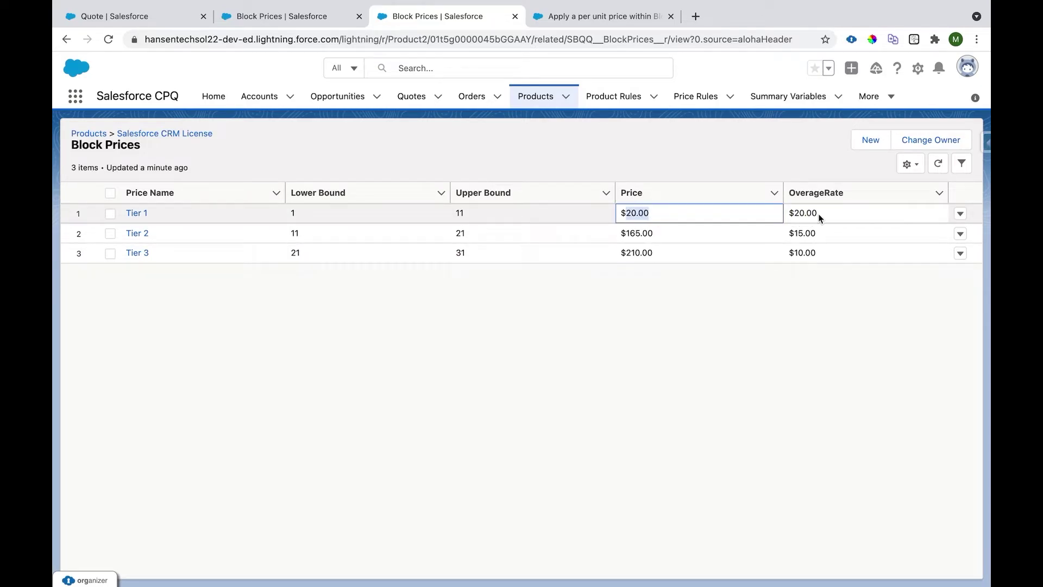
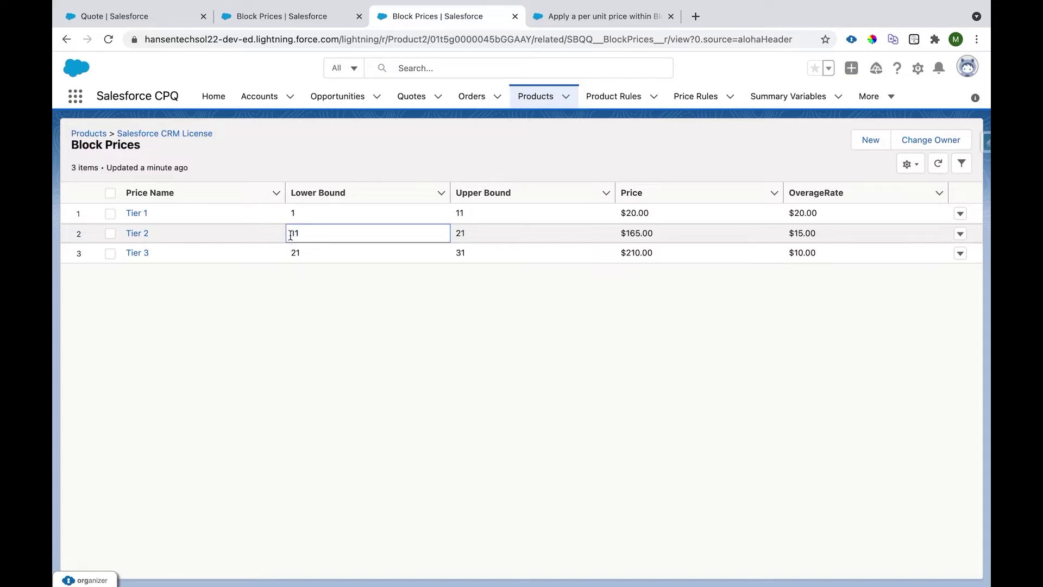
Examine Tier 2's lower bound, block price and overage rate in the Salesforce CRM License block prices list
click(451, 238)
drag(451, 238, 442, 238)
click(470, 316)
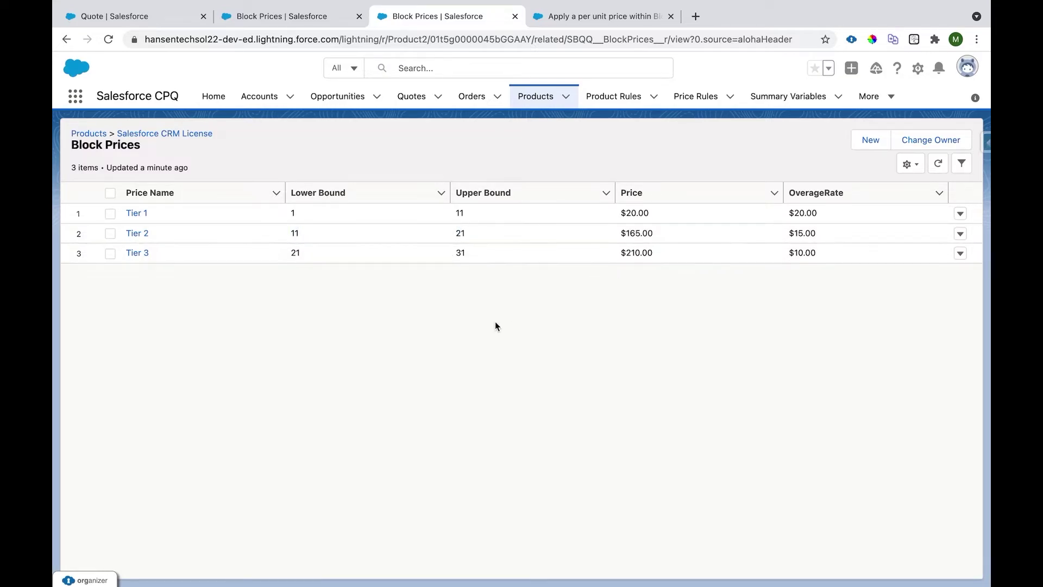
click(626, 234)
drag(626, 234, 652, 233)
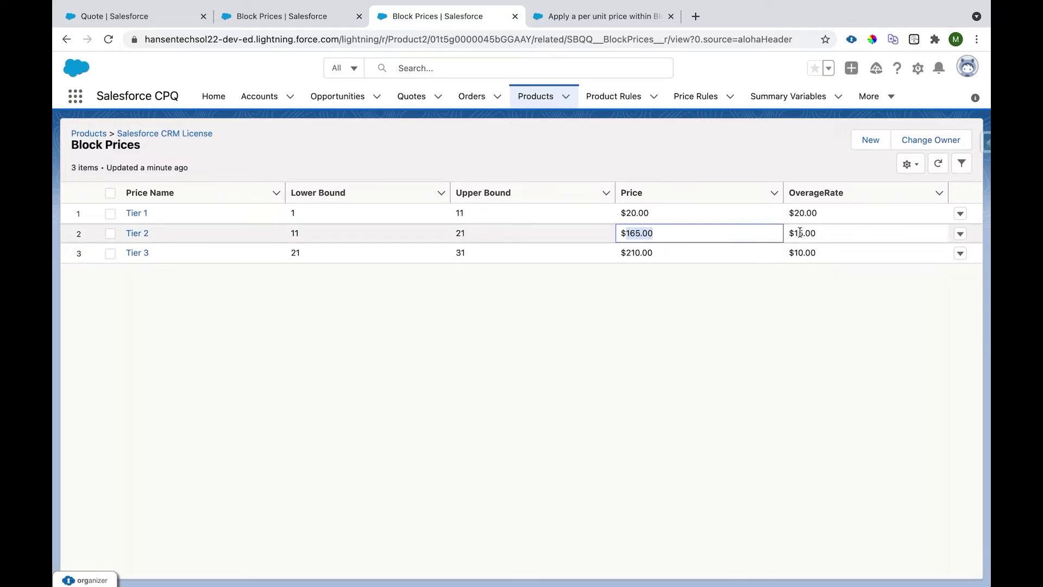
click(827, 233)
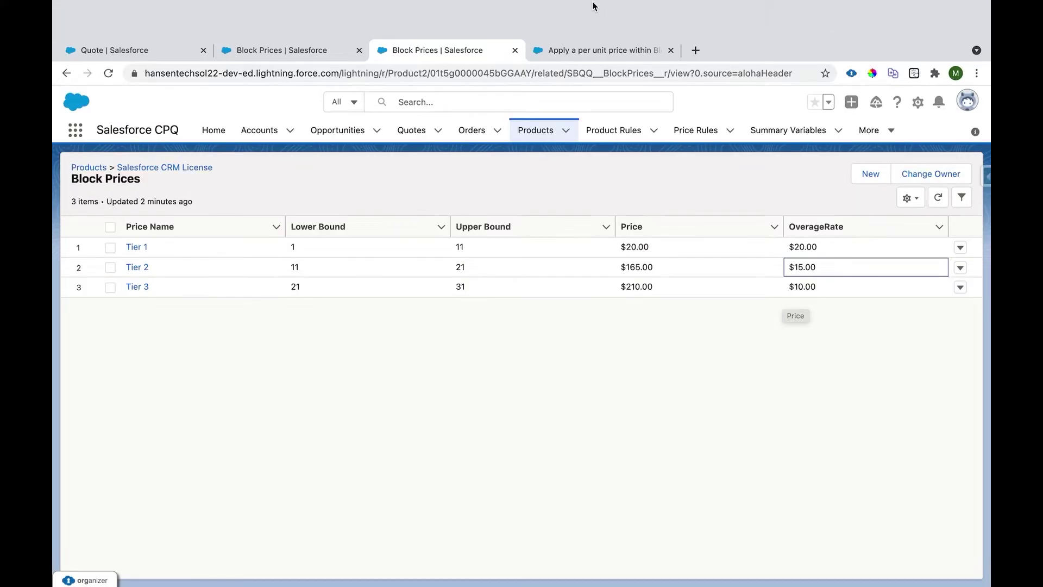
Compare Tier 2's block price with its lower bound as the minimum quantity of that block
click(559, 54)
click(424, 50)
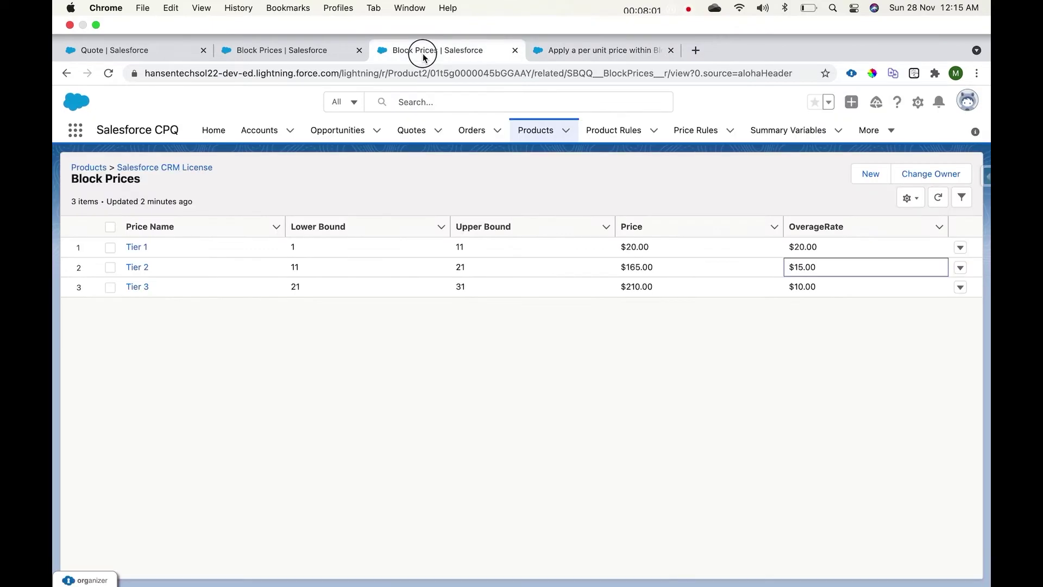
drag(641, 235, 656, 238)
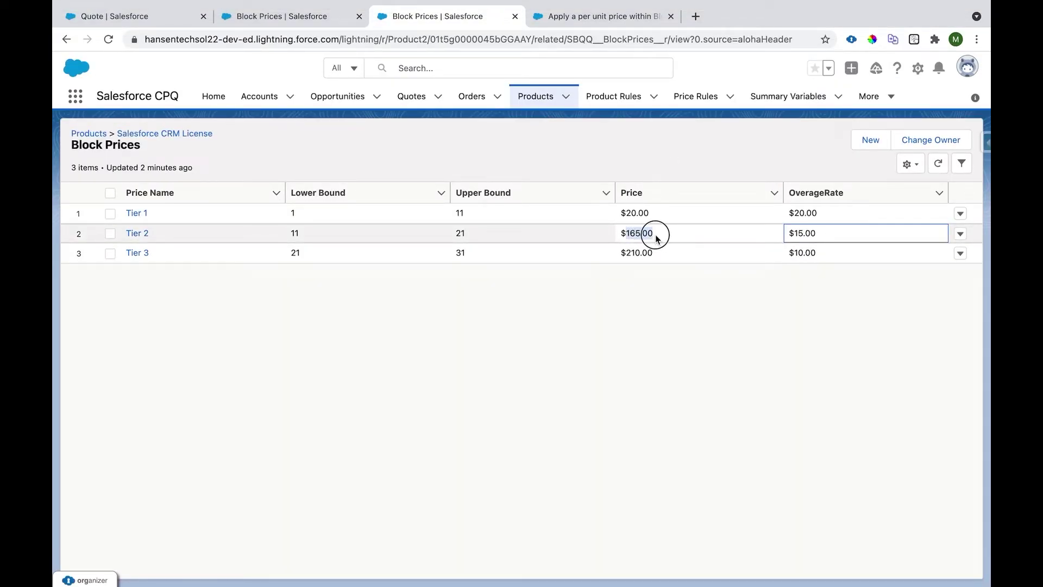
click(648, 280)
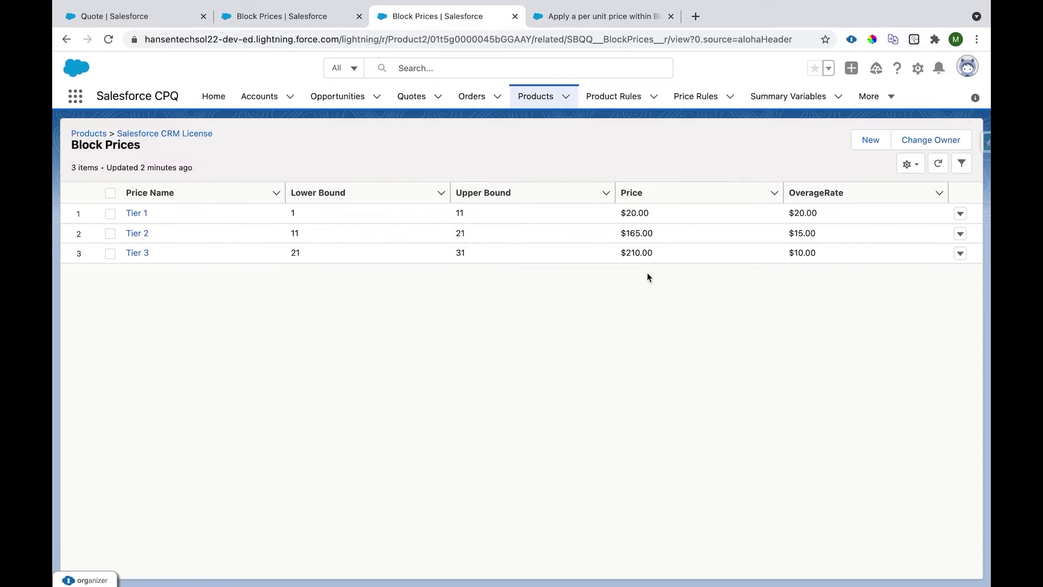
click(293, 233)
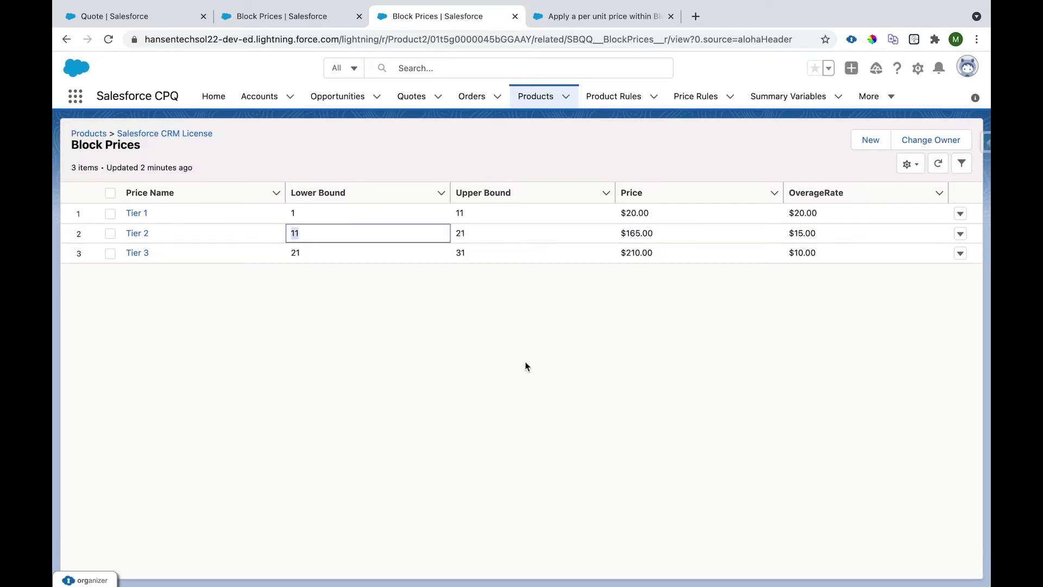
click(628, 235)
click(628, 233)
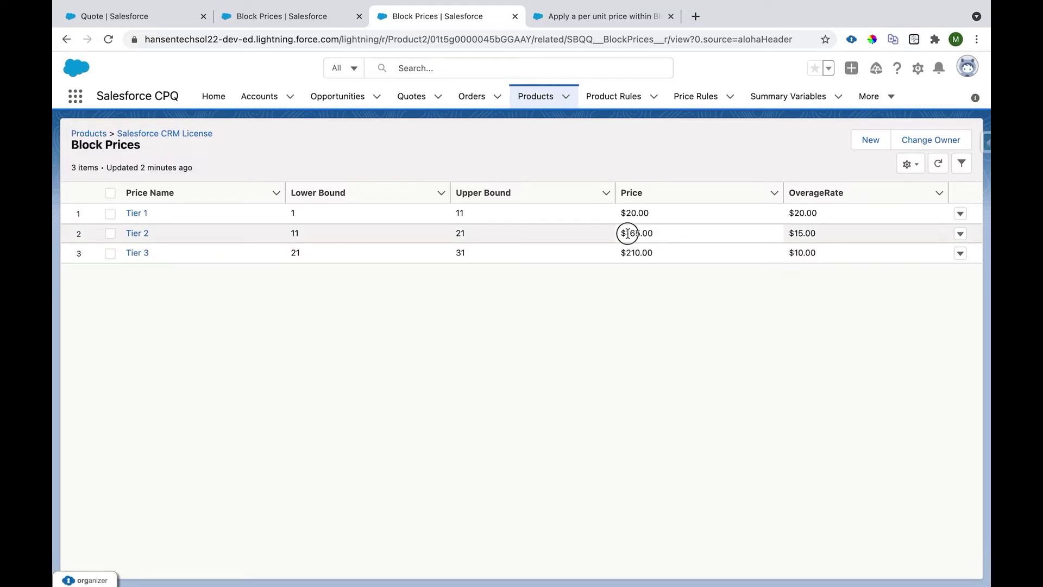
drag(628, 233, 662, 237)
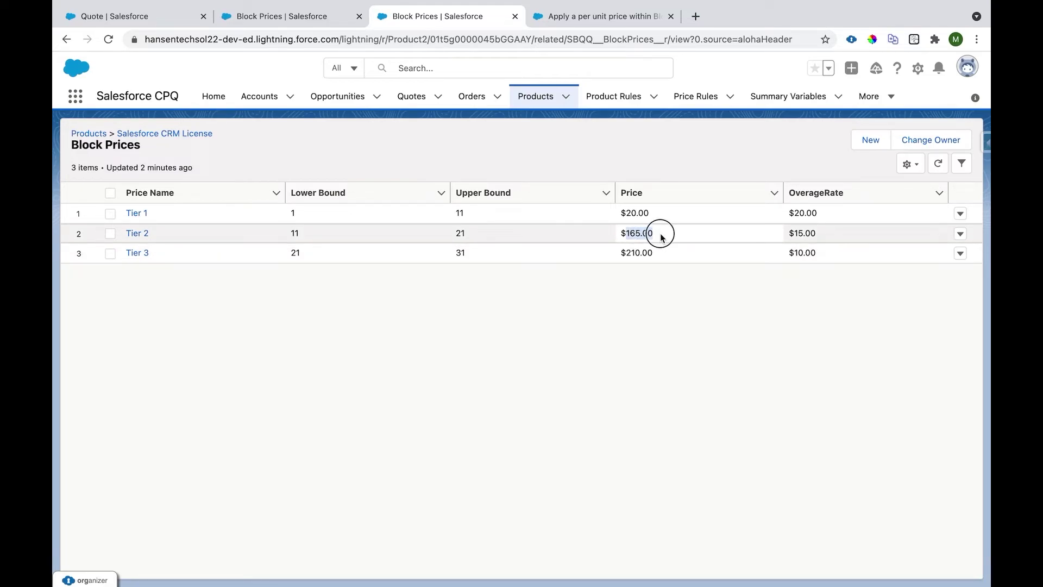
click(637, 318)
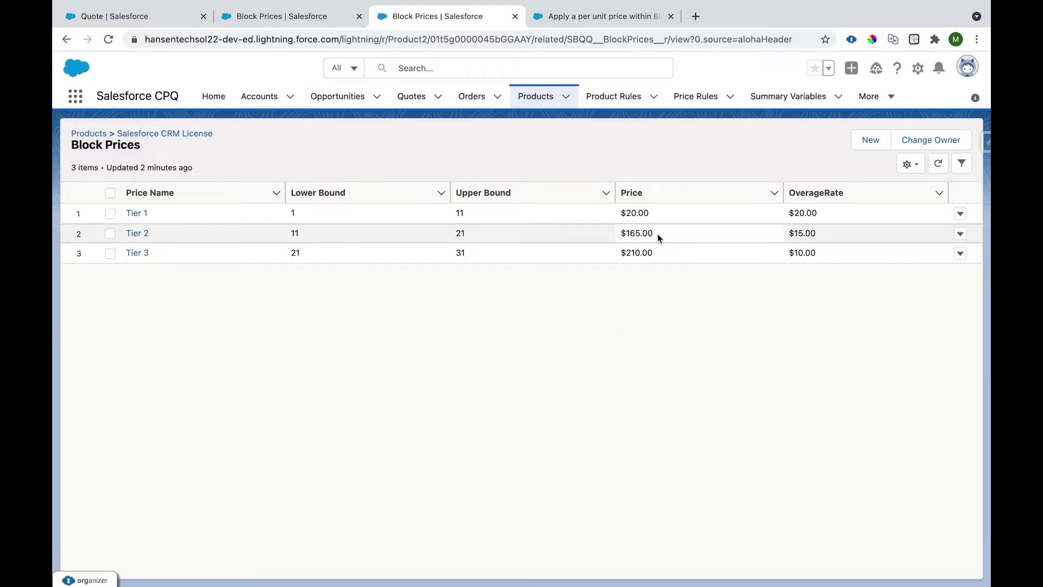
drag(622, 233, 655, 235)
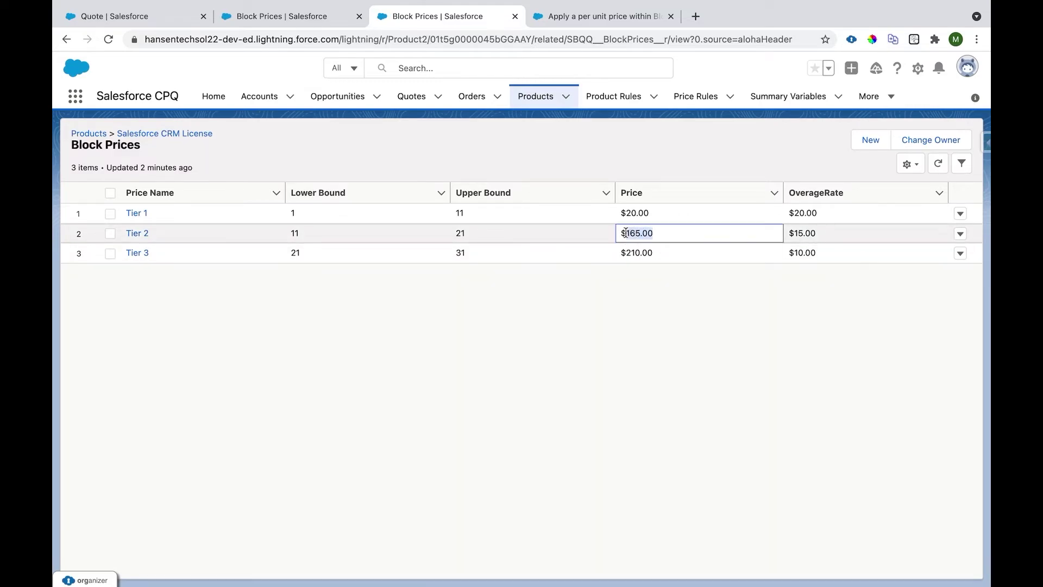
click(627, 338)
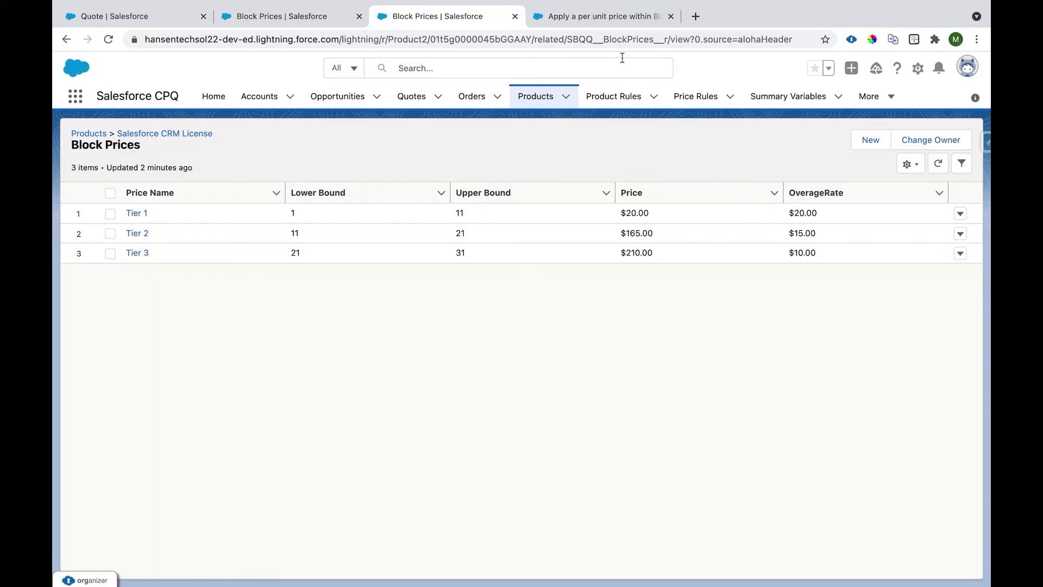
Match the "price for the block" term in the help article's formula with Tier 2's price
click(604, 17)
drag(282, 351, 369, 351)
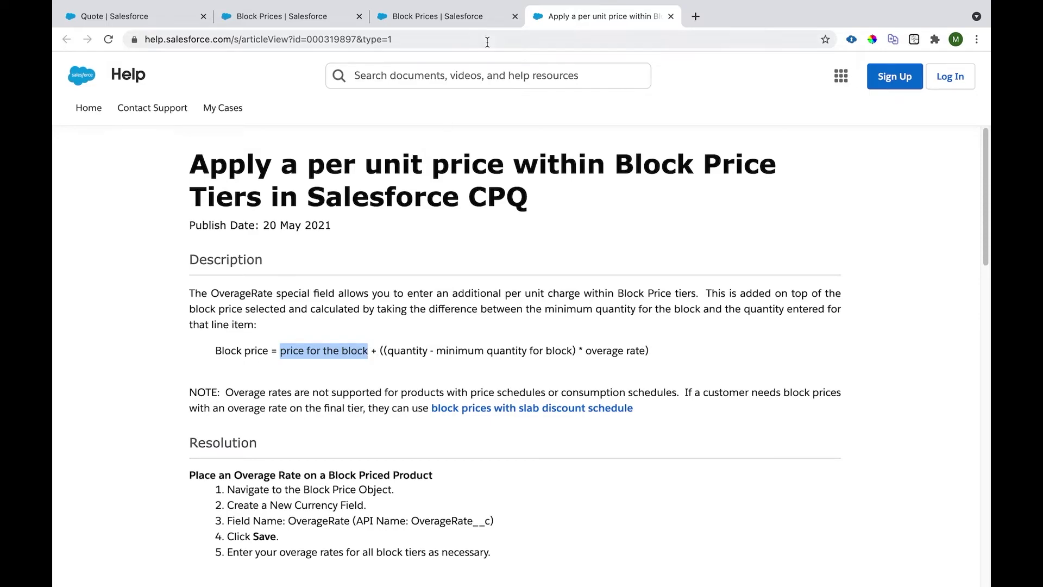
click(477, 15)
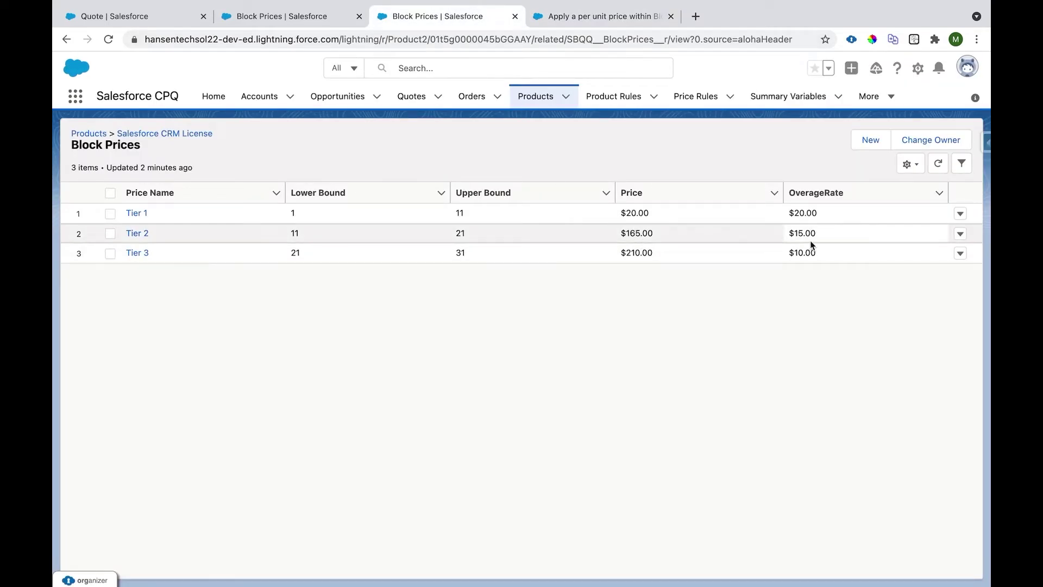
click(639, 233)
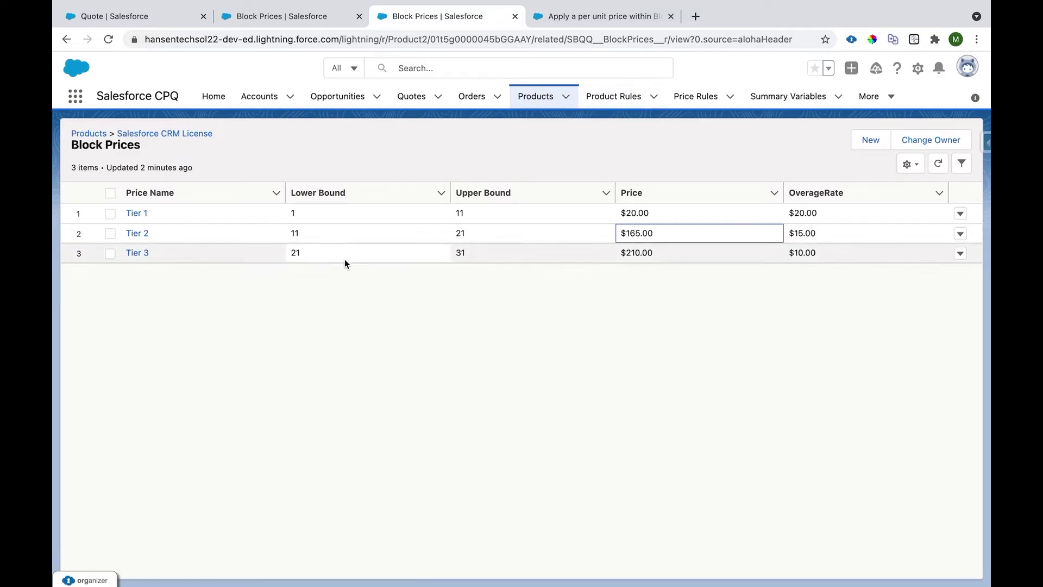
Work through the overage formula using Tier 2's lower bound, overage rate and block price
click(295, 235)
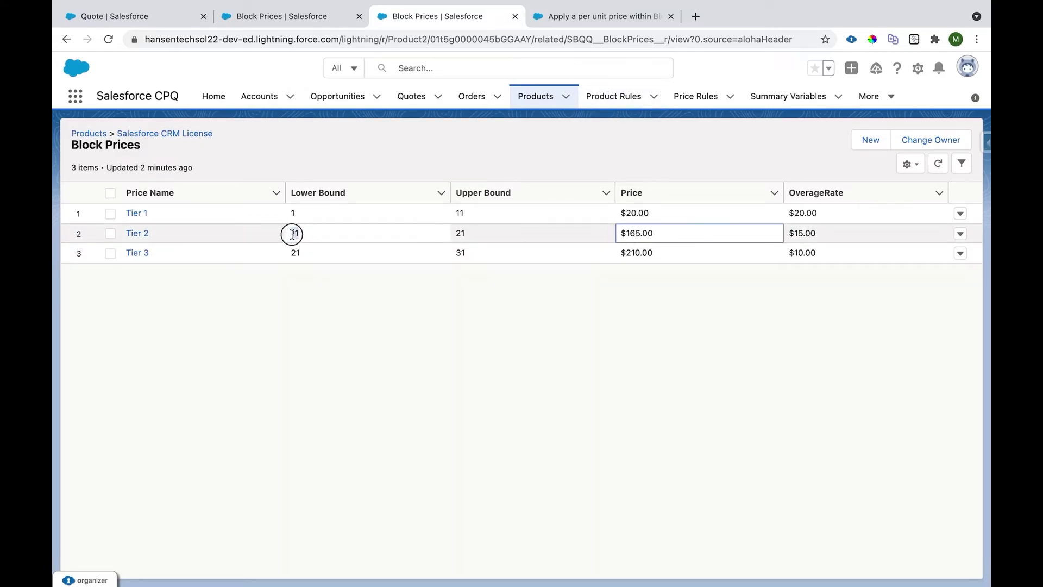
double_click(295, 235)
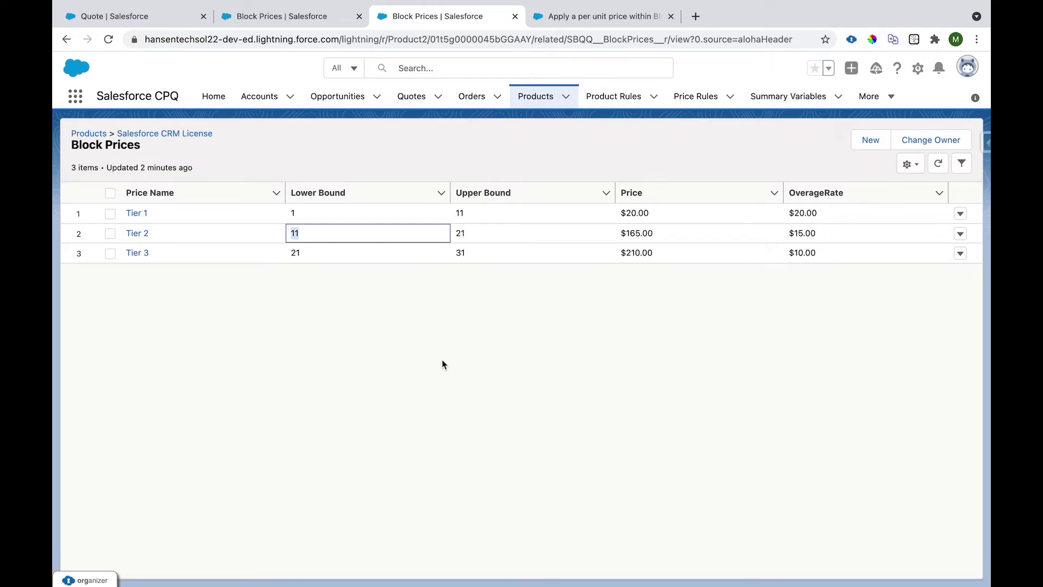
drag(797, 233, 829, 235)
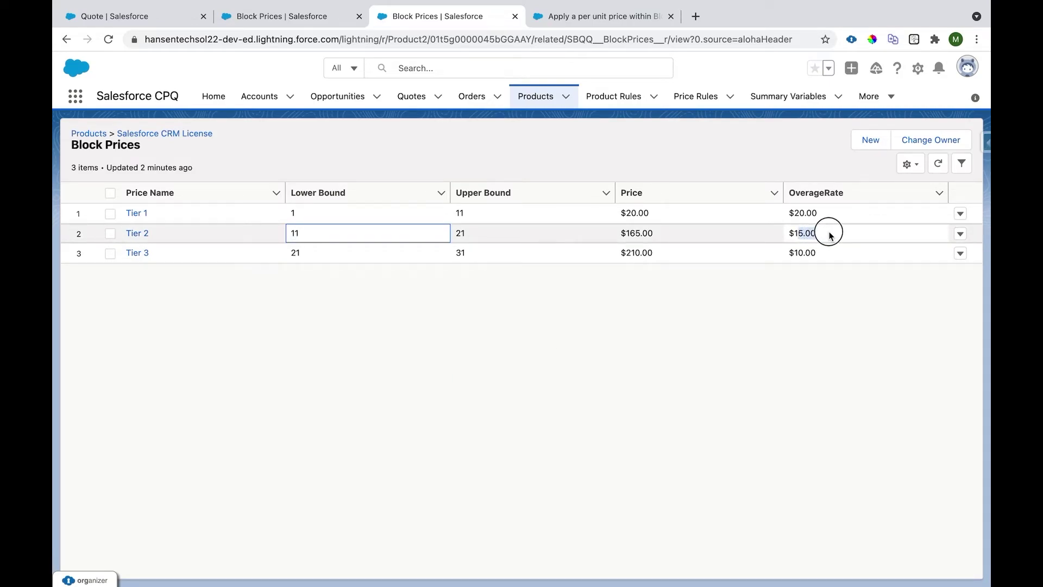
click(808, 333)
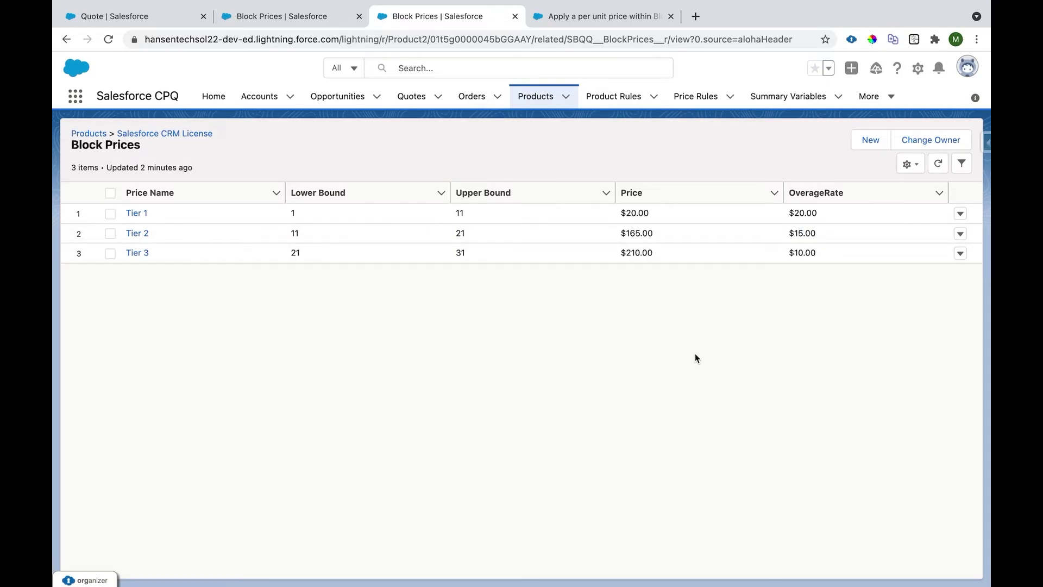
drag(787, 235, 817, 234)
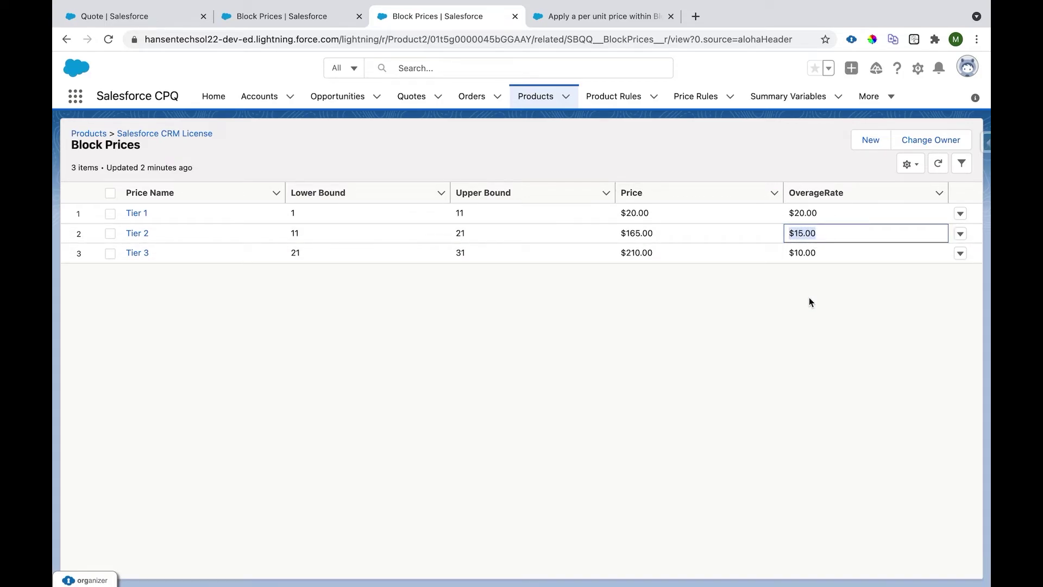
drag(621, 233, 654, 233)
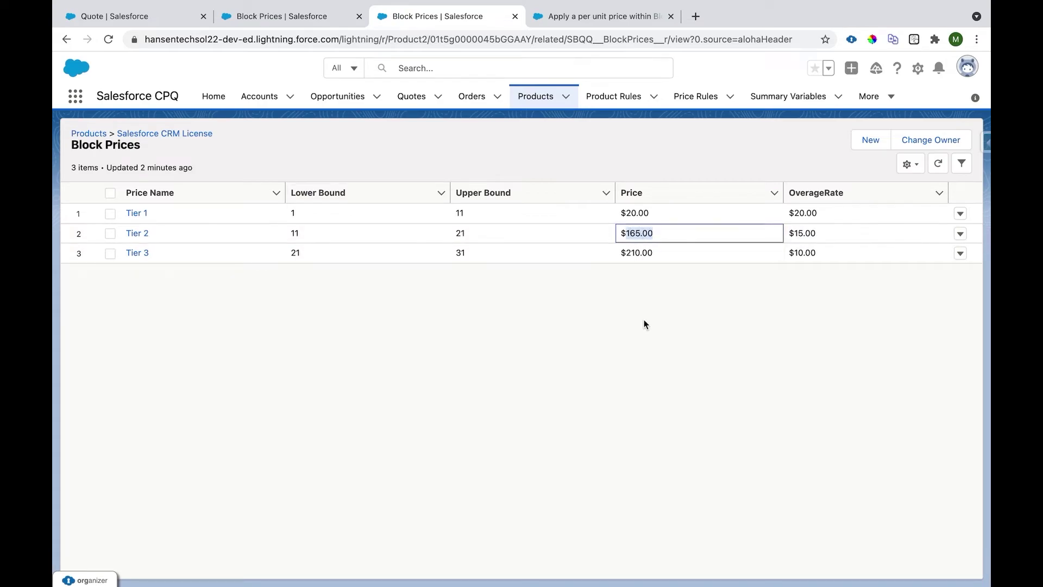
click(660, 336)
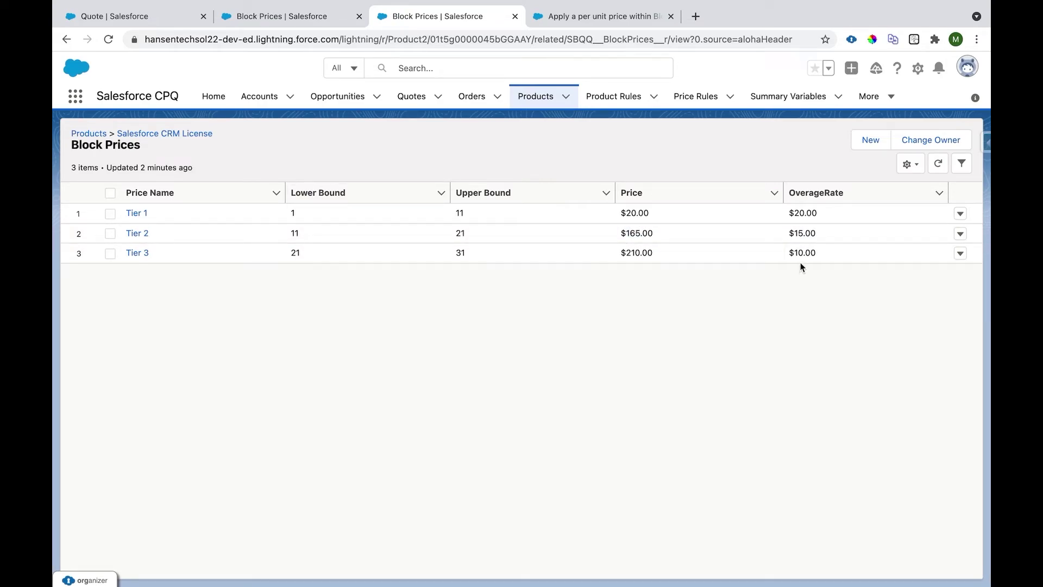
Relate Tier 2's overage rate and block price to Tier 1's upper bound
drag(817, 232, 796, 233)
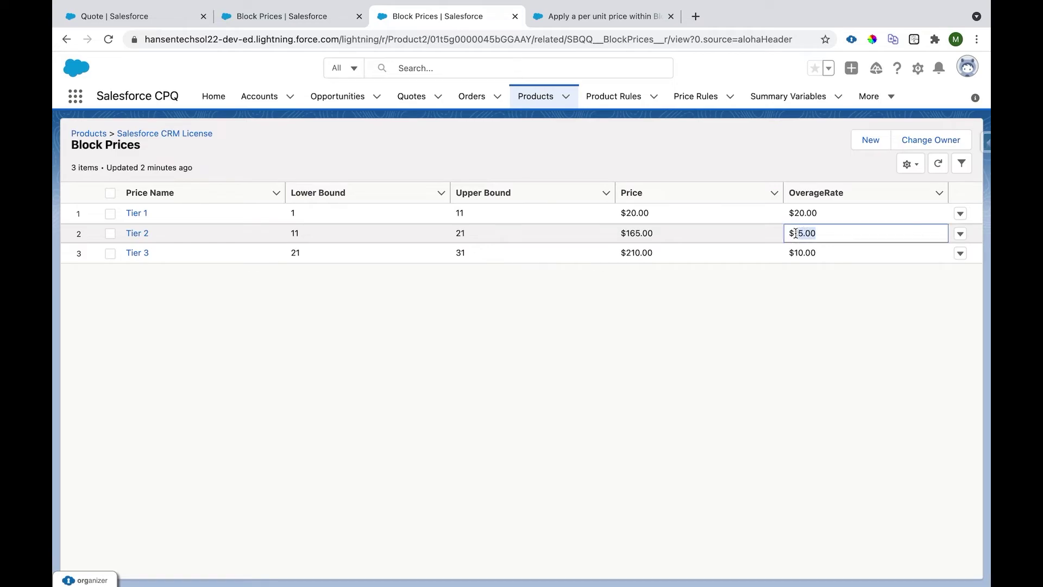
click(457, 213)
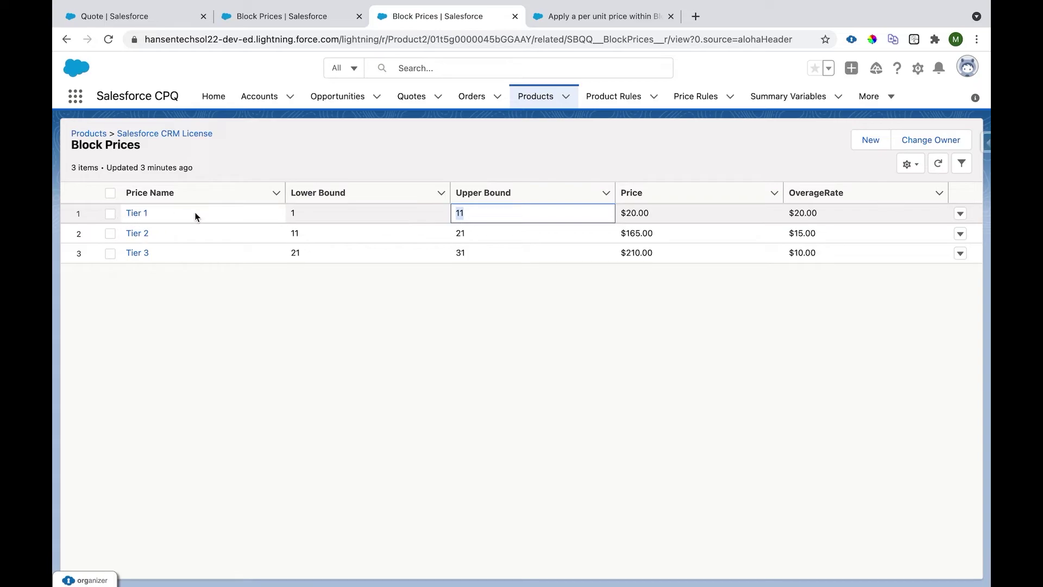
click(430, 364)
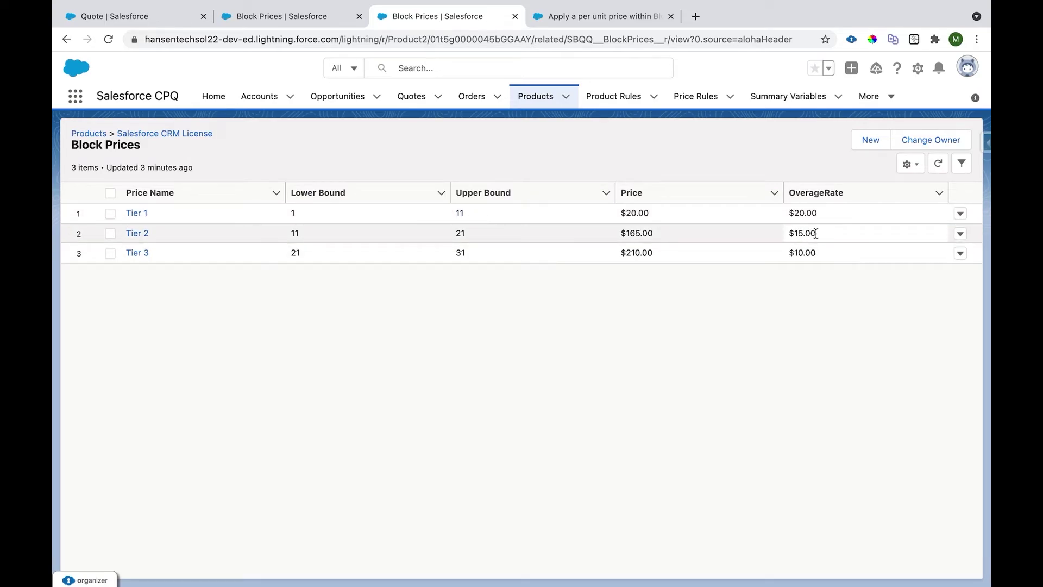
click(456, 217)
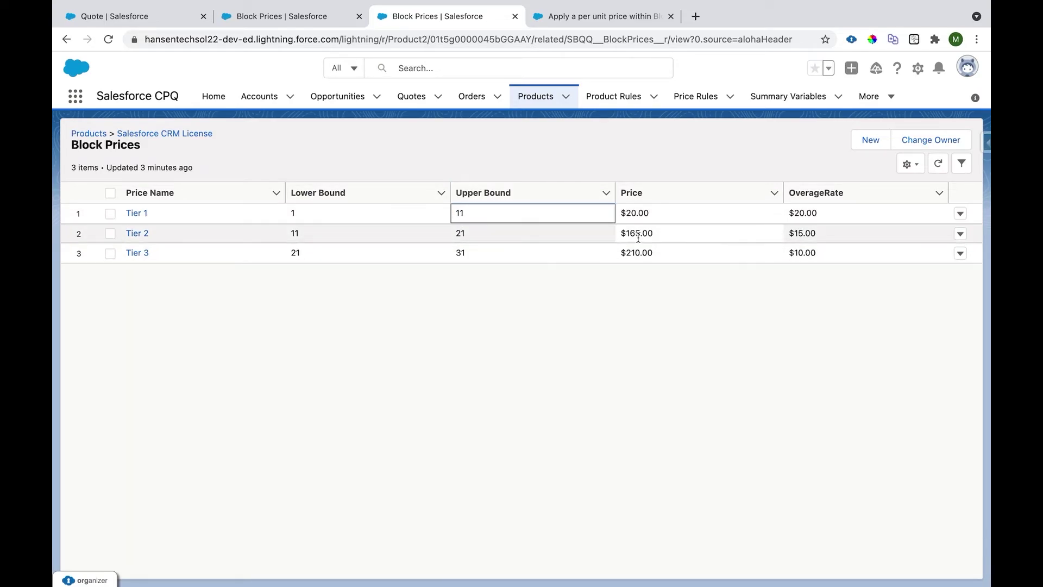
drag(628, 233, 649, 233)
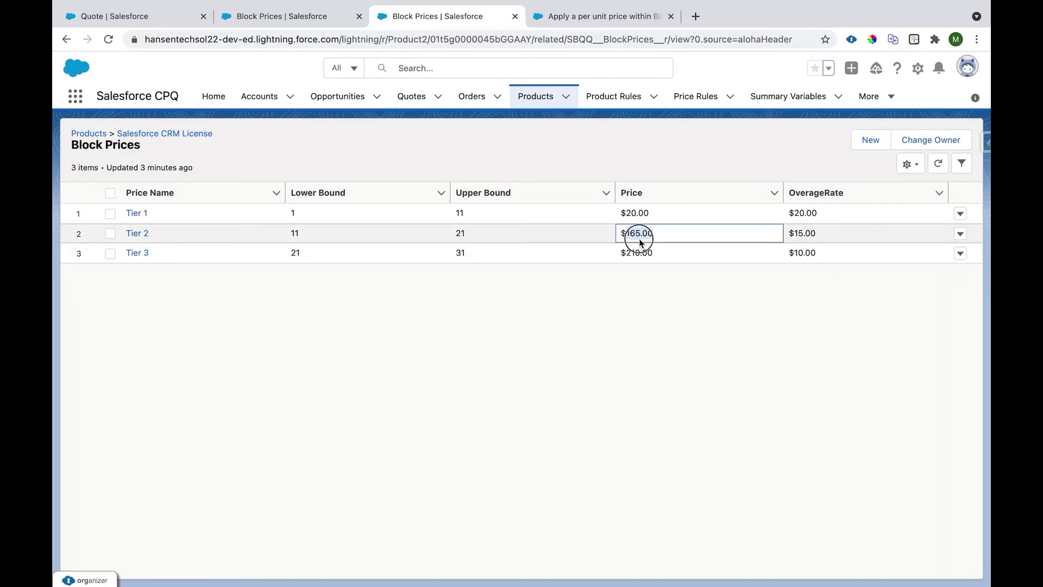
click(661, 372)
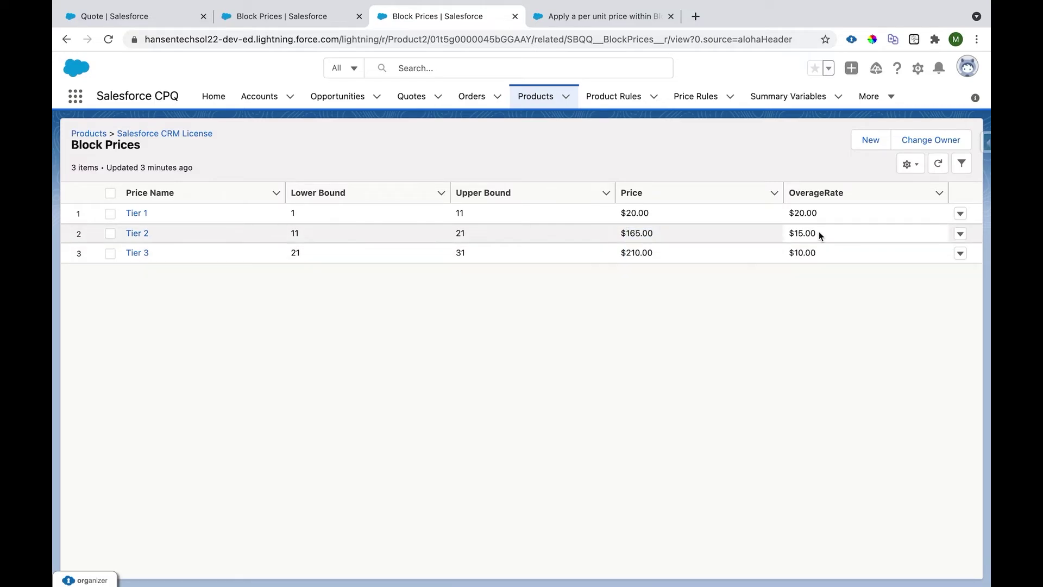
Compare Tier 3's overage rate with Tier 2's upper bound to see where the Tier 3 rate starts
drag(818, 252, 788, 256)
drag(471, 237, 455, 236)
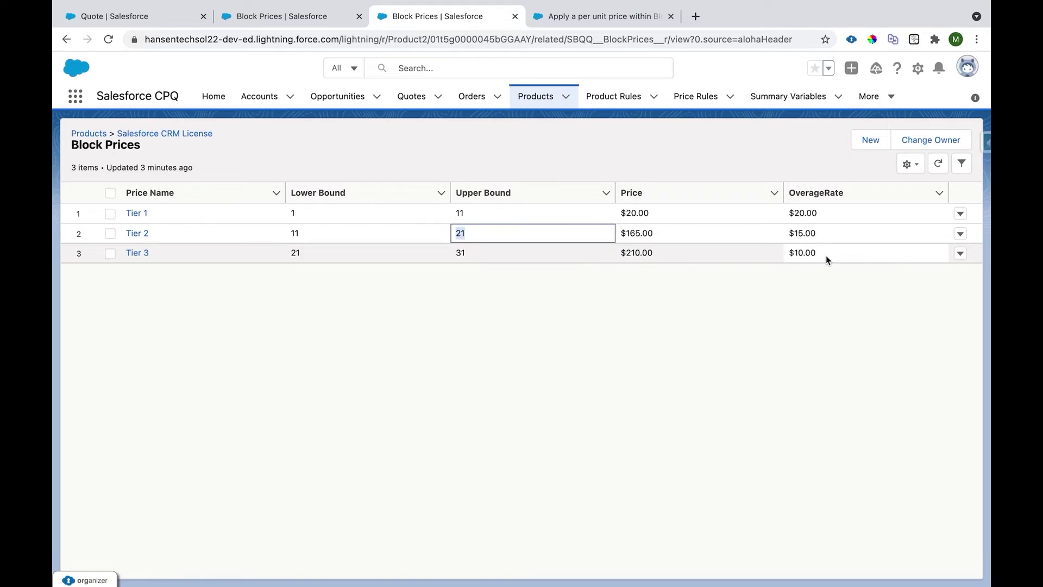
drag(821, 255, 782, 256)
click(727, 318)
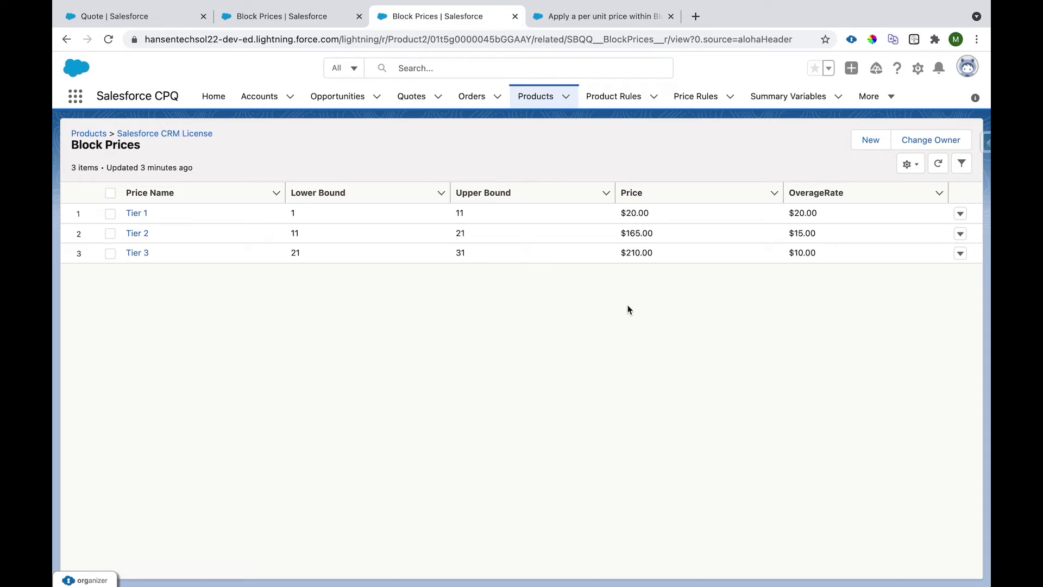
Add the Salesforce CRM License product to the open quote and check its list unit price
click(129, 15)
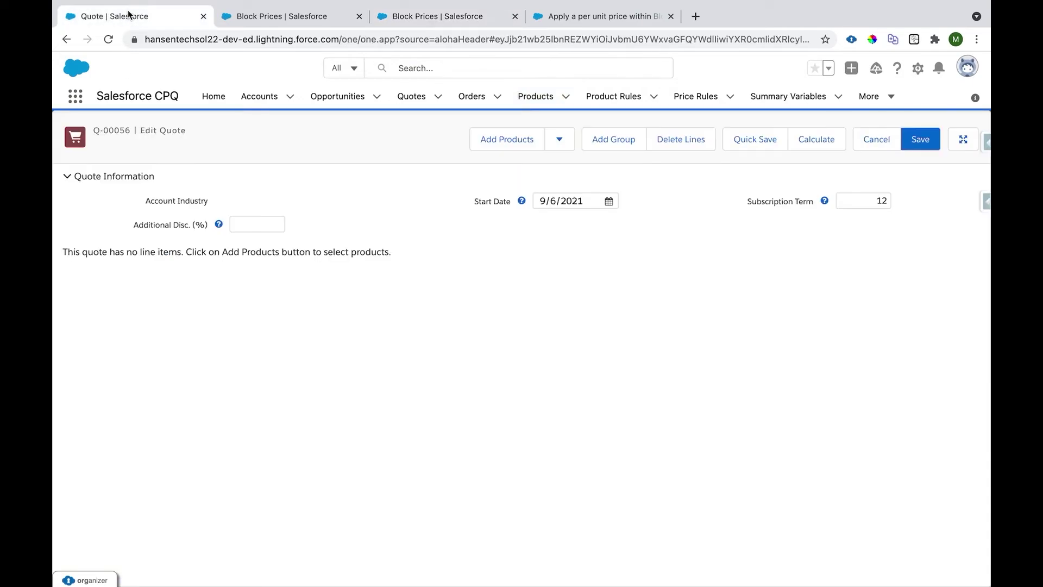
click(530, 140)
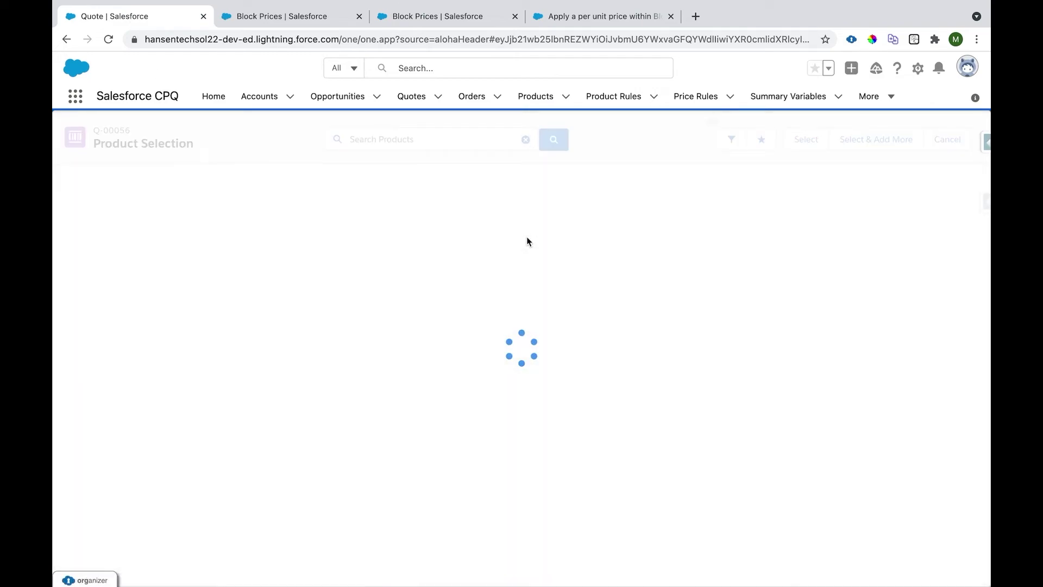
click(63, 244)
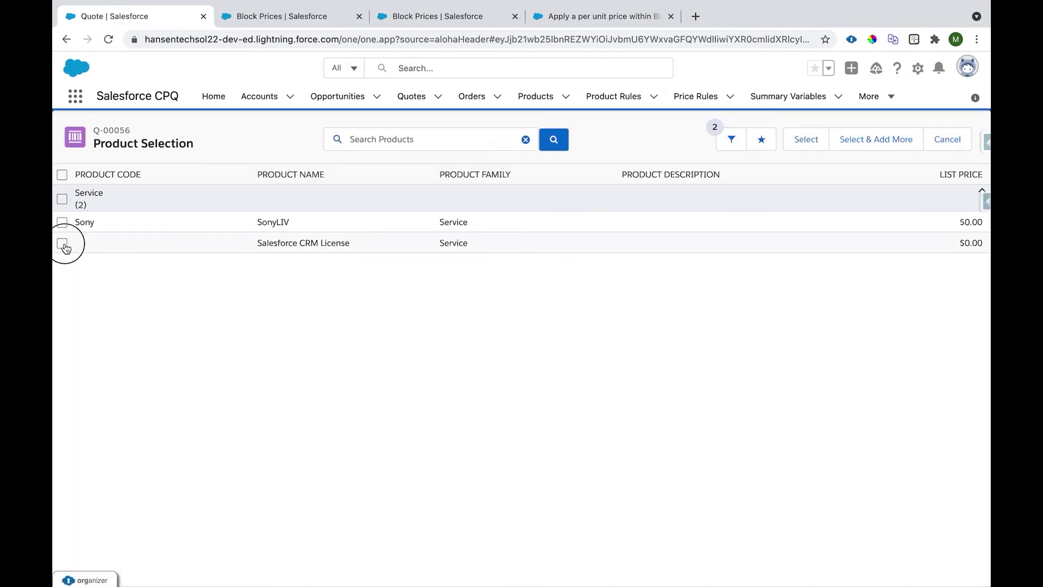
click(806, 139)
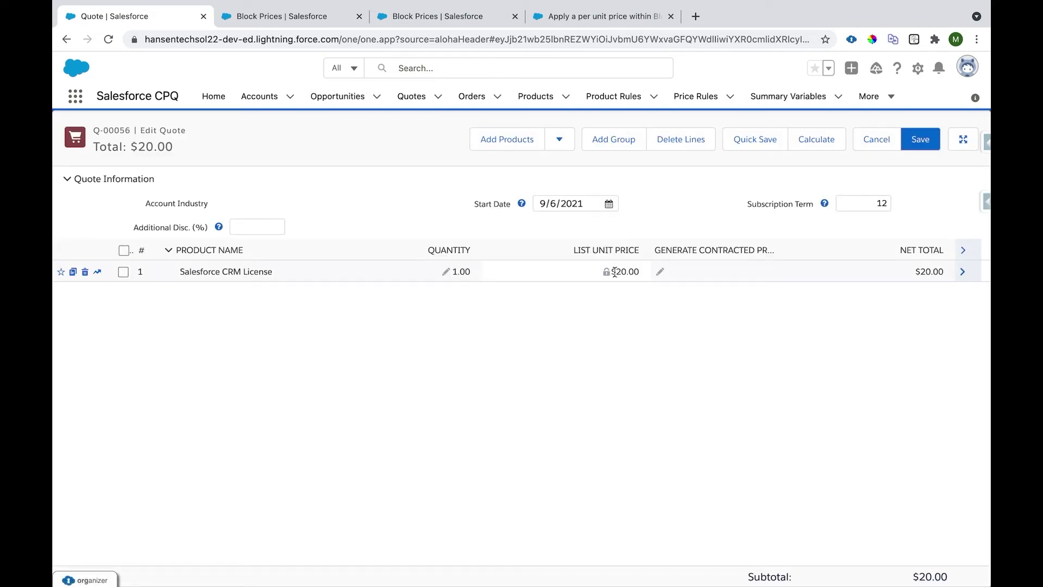
drag(614, 271, 640, 272)
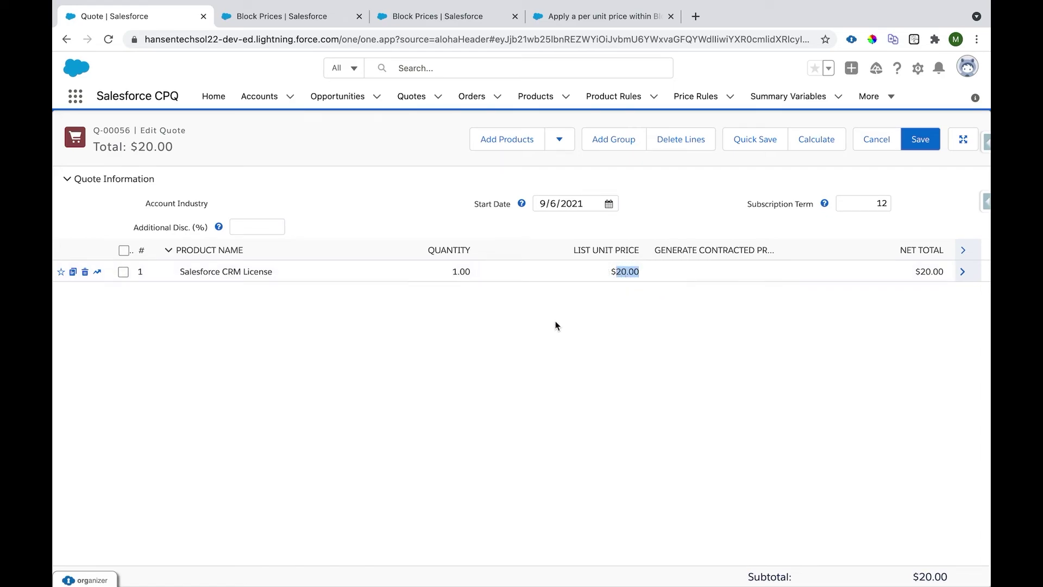
Set the Salesforce CRM License quantity to 10 and check the recalculated list unit price
click(450, 273)
text(10)
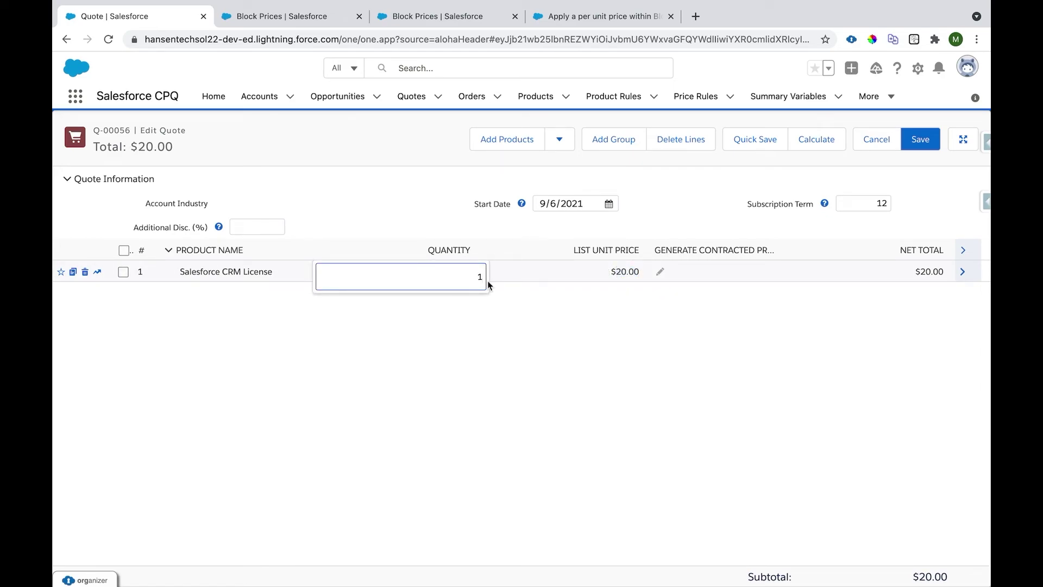
click(571, 340)
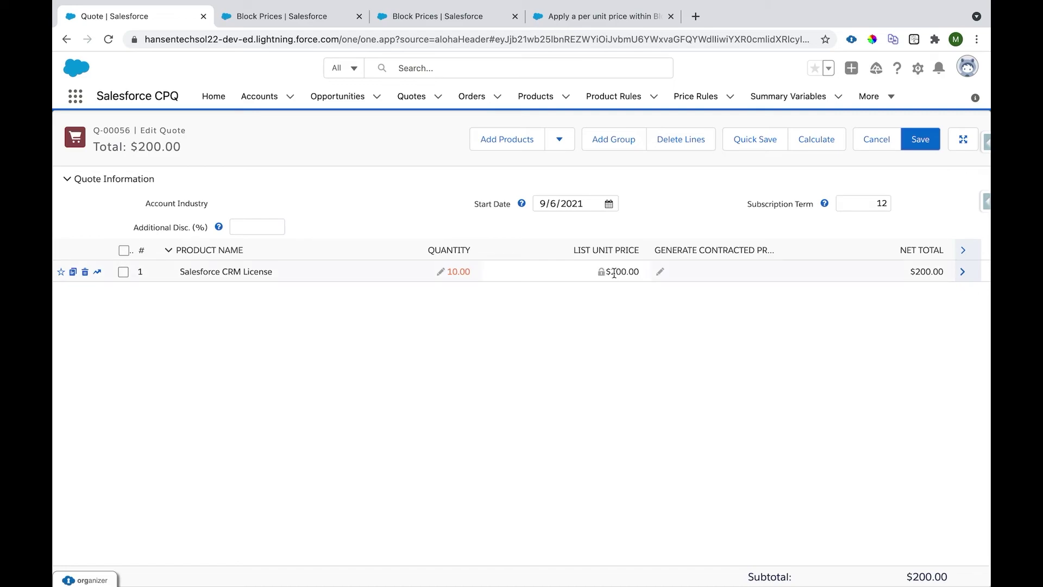
drag(611, 272, 641, 272)
Change the license line's quantity to 5 and compare the list unit price with the quantity
click(441, 274)
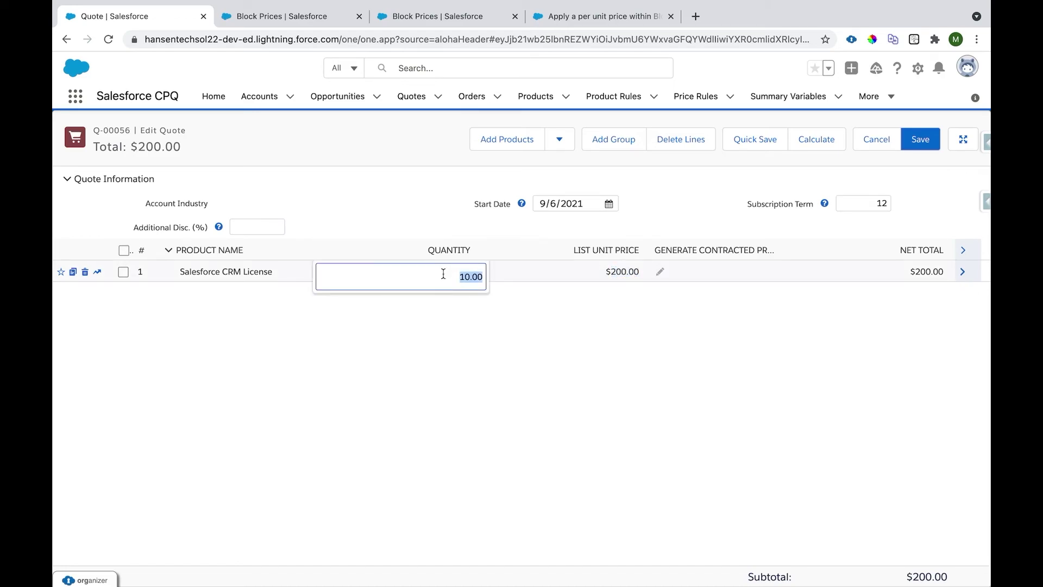
text(5)
click(480, 344)
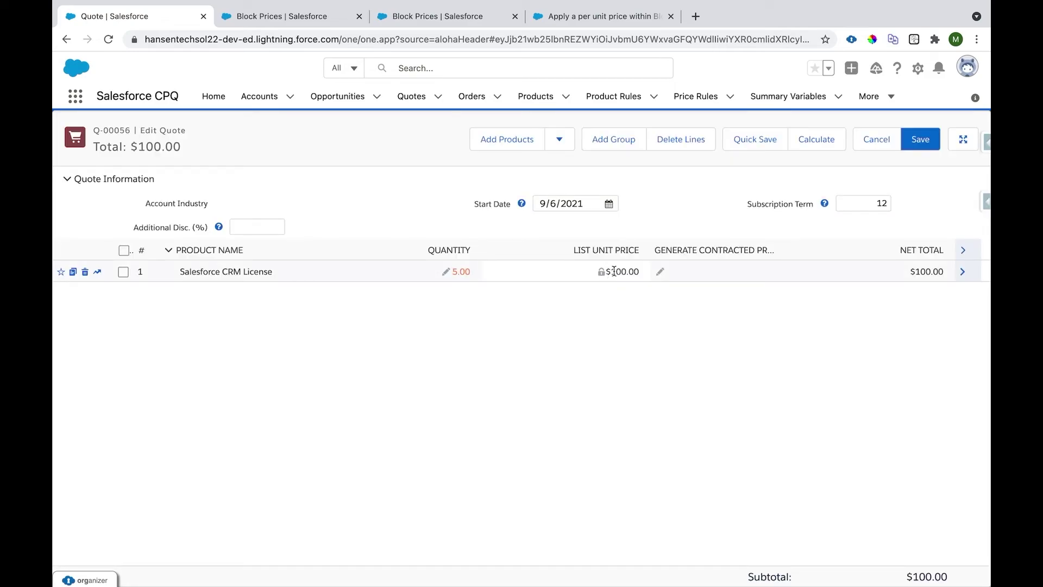
drag(614, 271, 638, 272)
drag(449, 273, 471, 272)
Set the license quantity to 15 to test Tier 2 pricing and check the list unit price
click(442, 273)
text(1)
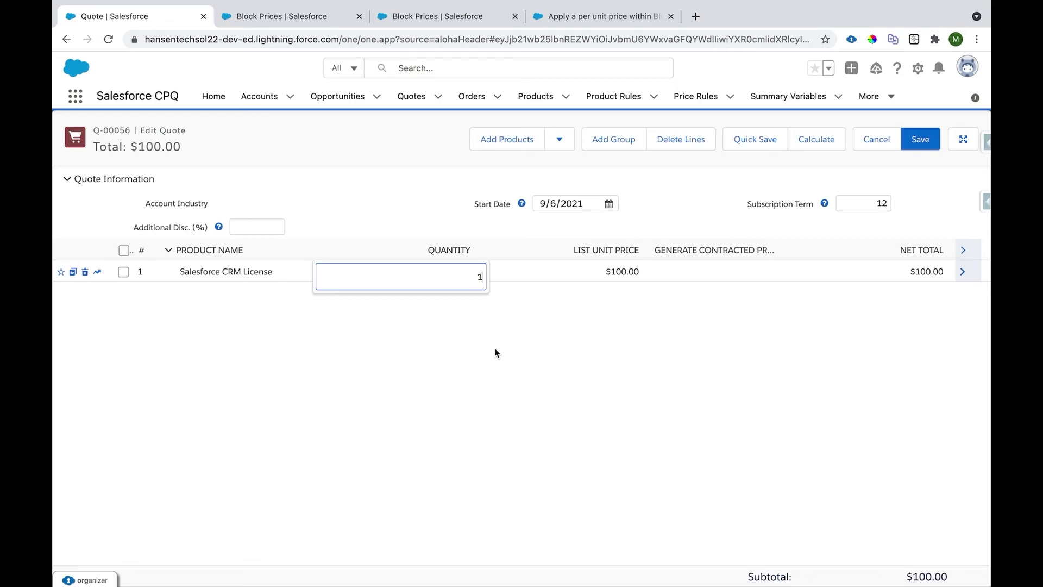
text(5)
click(620, 312)
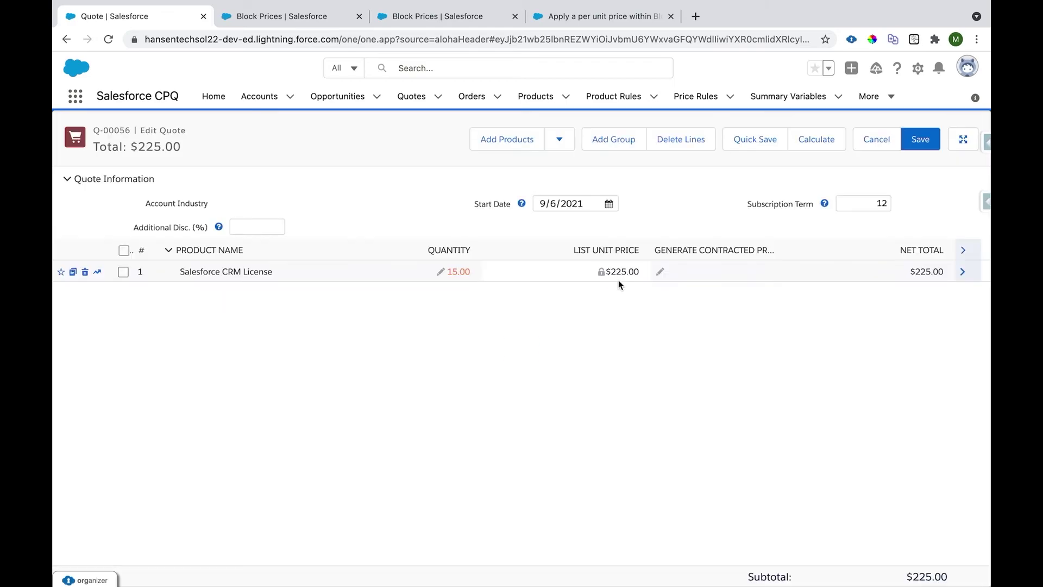
drag(609, 271, 646, 276)
Set the license quantity to 22 to test Tier 3 pricing and check the list unit price
click(446, 270)
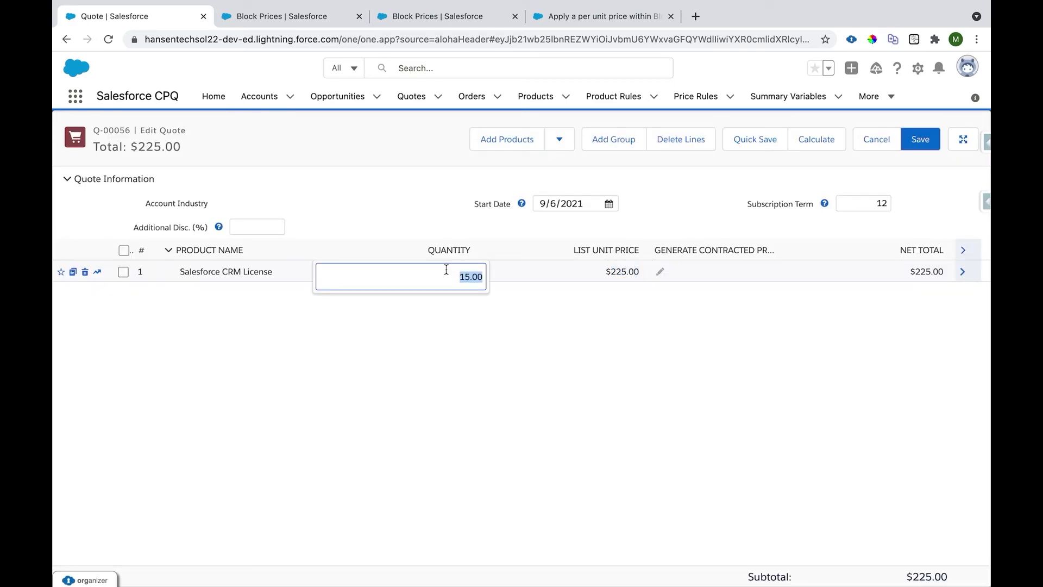
text(22)
click(533, 350)
drag(609, 272, 637, 271)
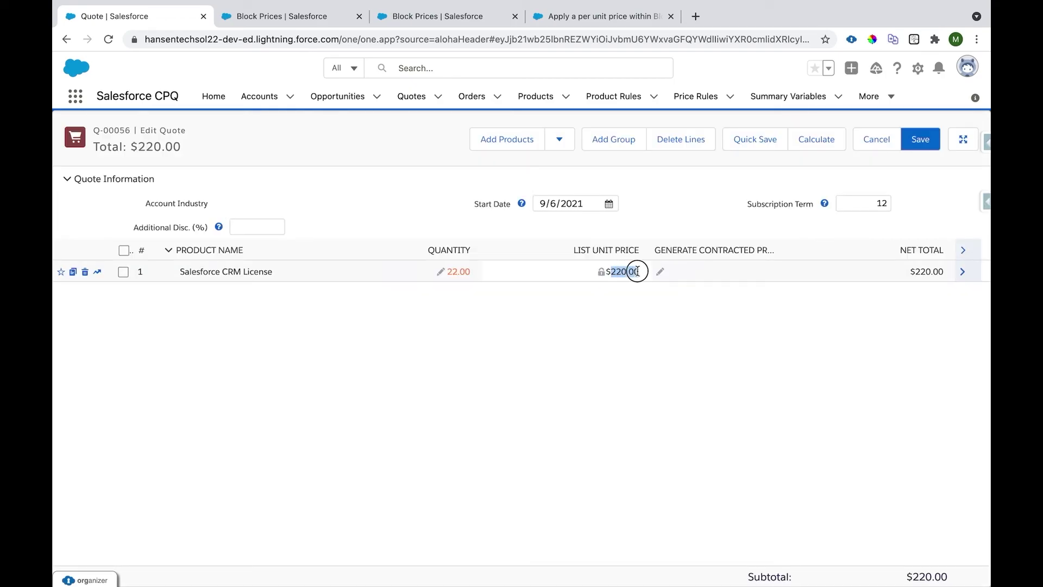
Set the license quantity to 12 and check the list unit price for this Tier 2 quantity
click(438, 271)
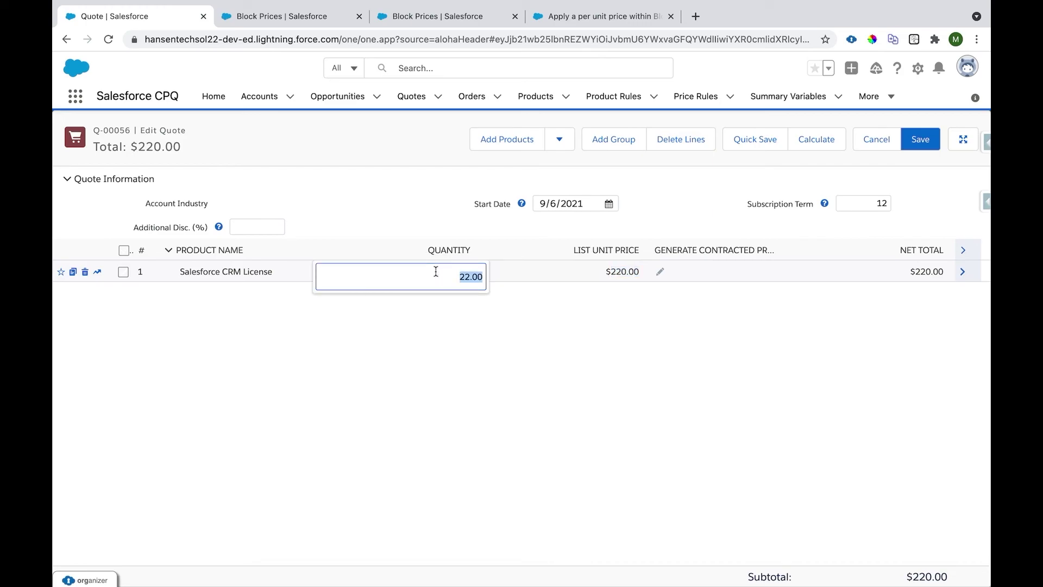
text(12)
click(519, 357)
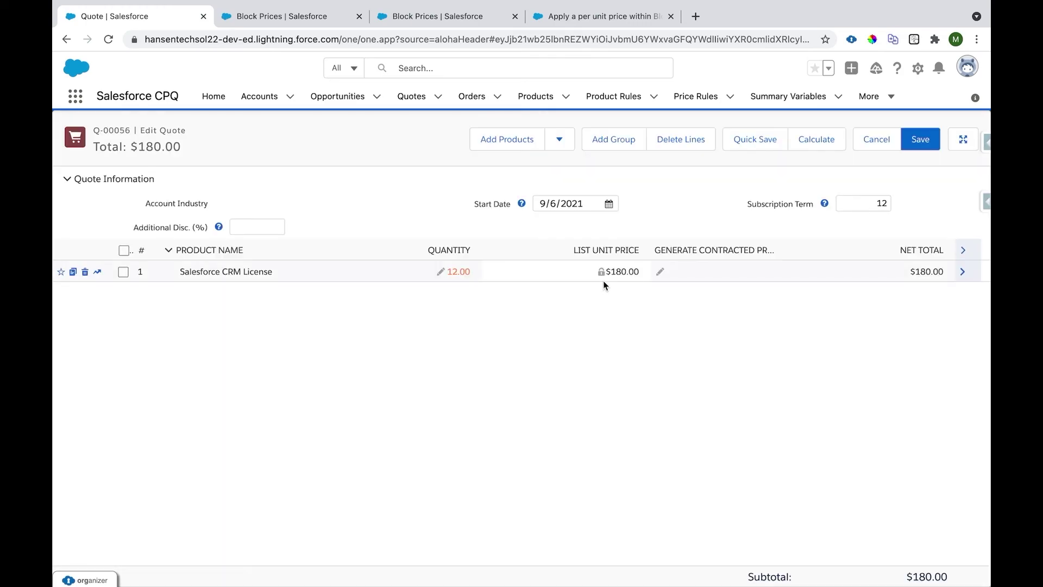
drag(610, 271, 640, 272)
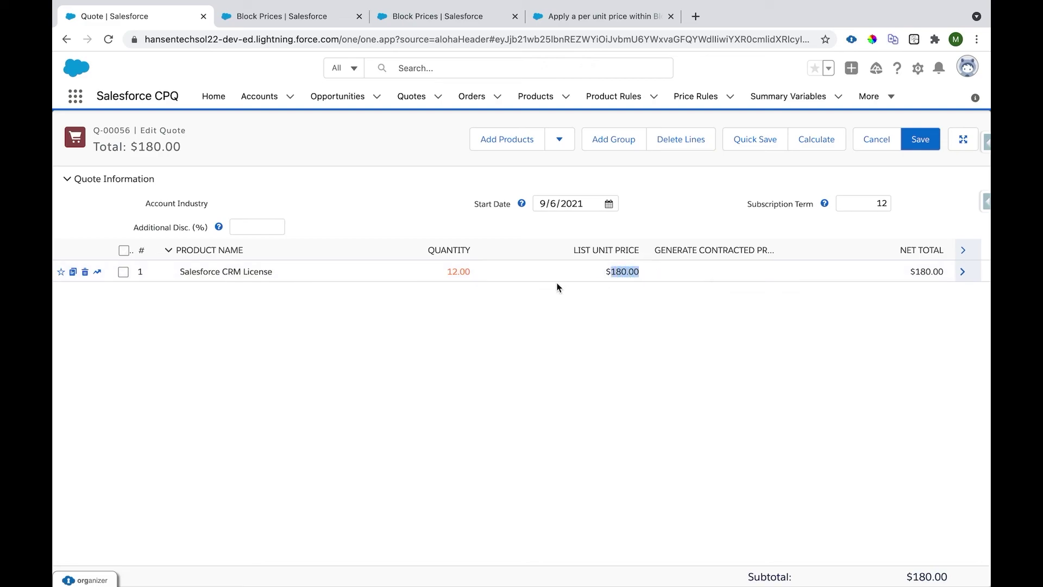
Set the license quantity to 2 and check the list unit price for this Tier 1 quantity
click(448, 272)
text(2)
click(466, 359)
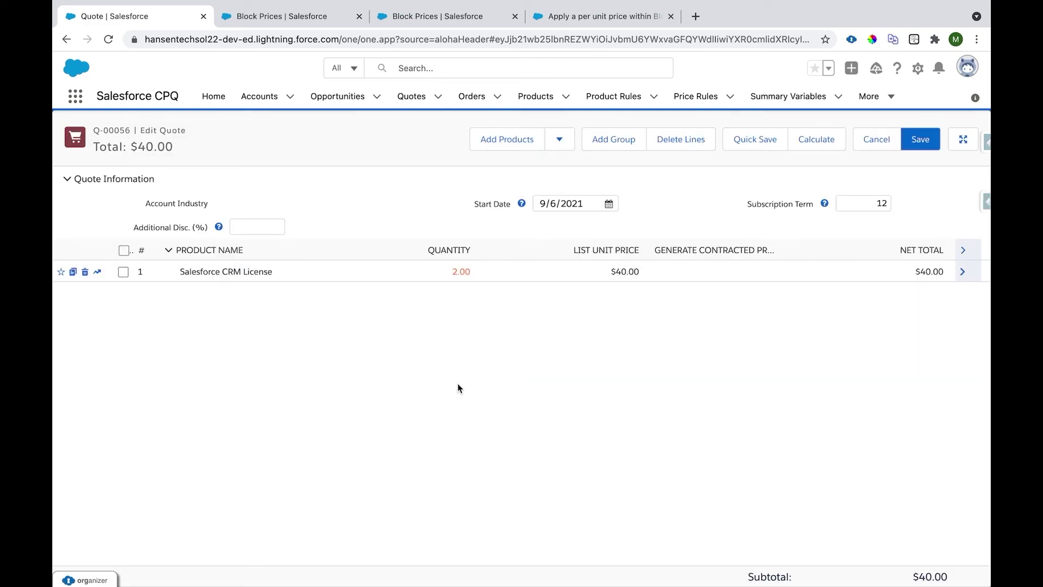
drag(620, 271, 640, 271)
drag(616, 272, 642, 274)
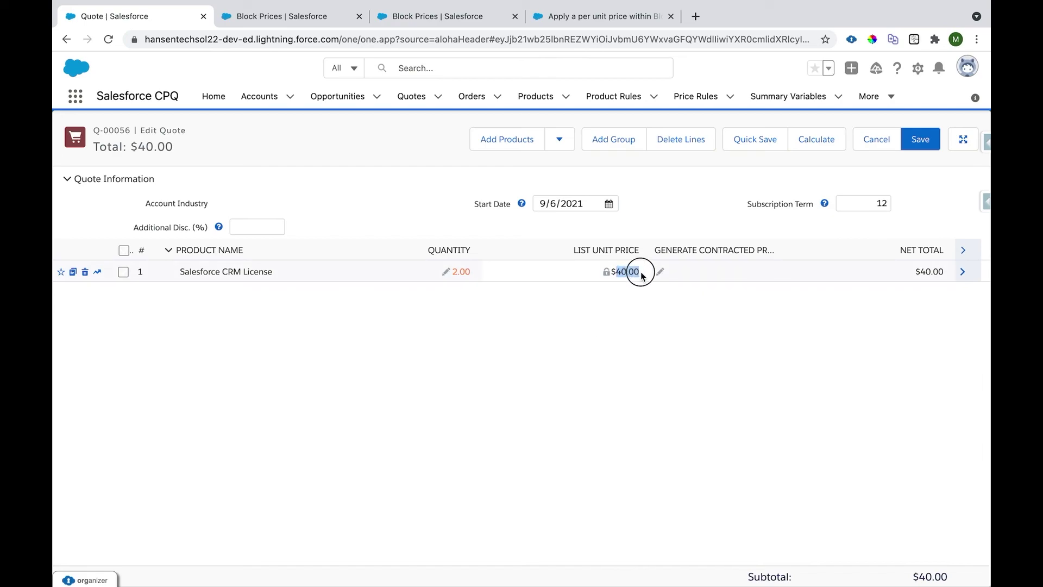
click(612, 352)
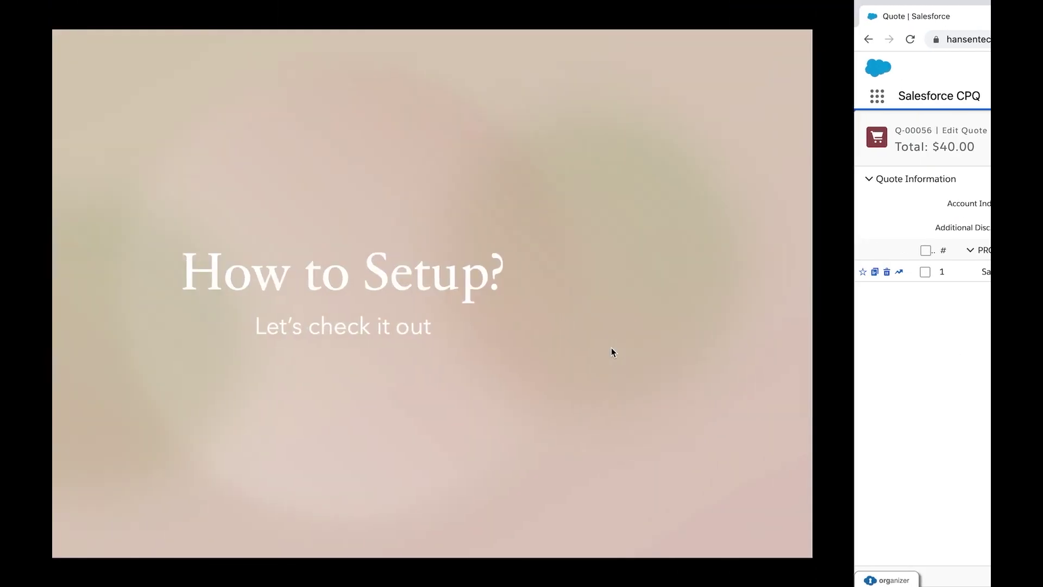